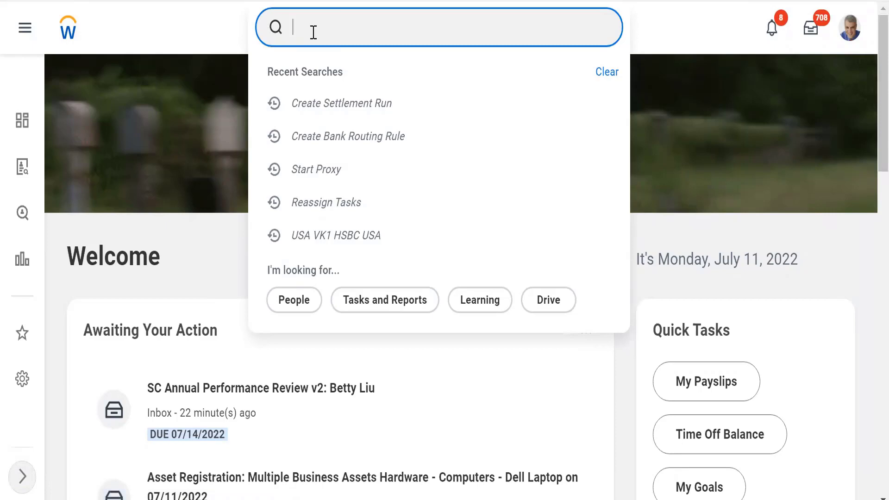
Step: Run the Start Proxy task and act as the employee who is a Staff Payroll Specialist
type("Start proxy")
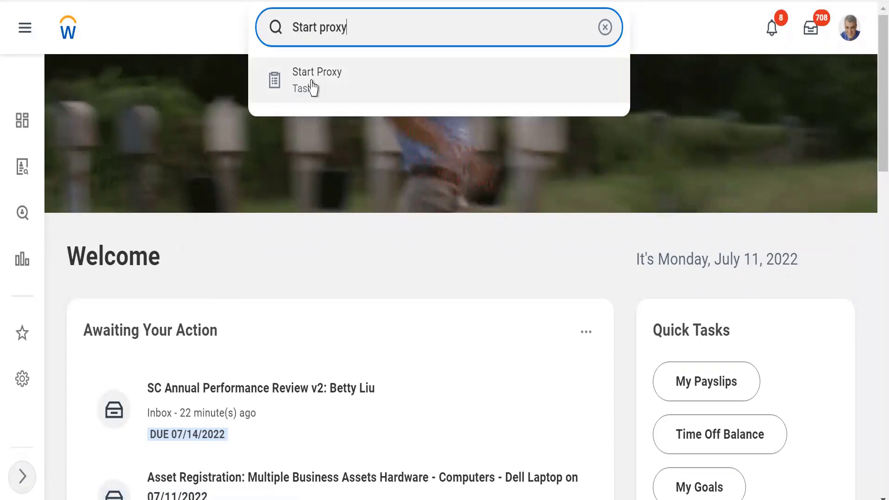
left_click(313, 87)
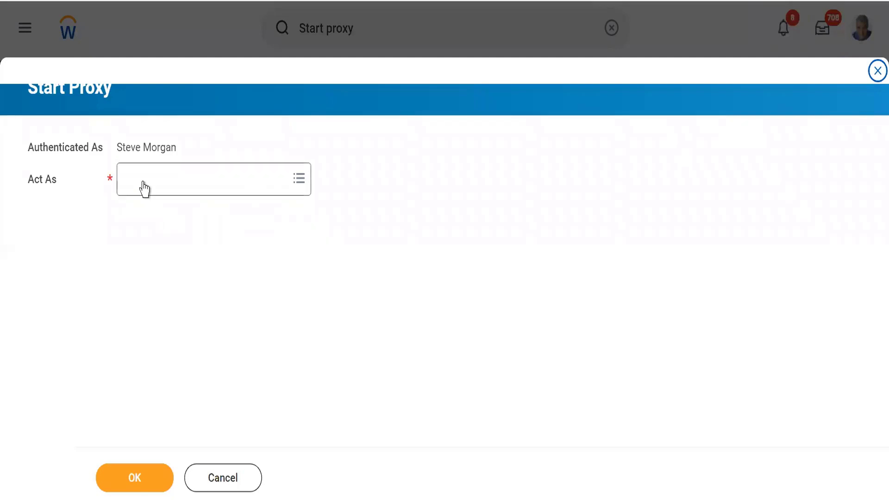
left_click(144, 180)
type("Adam")
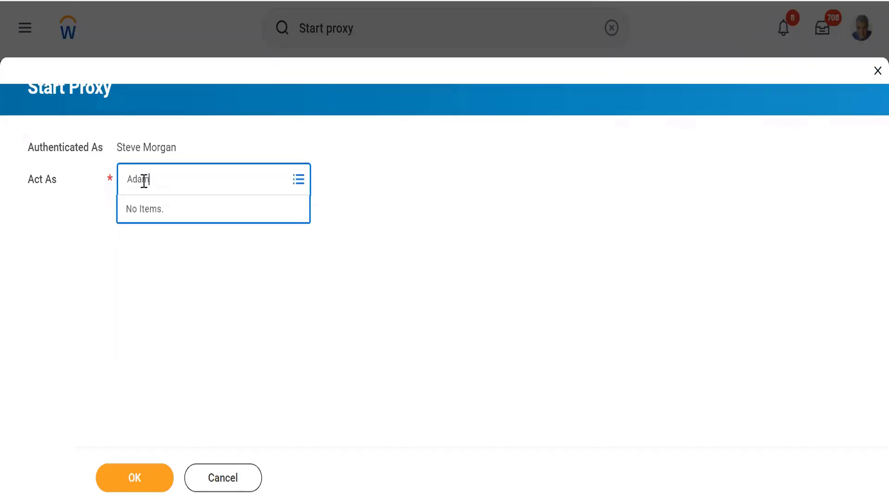
key("Return")
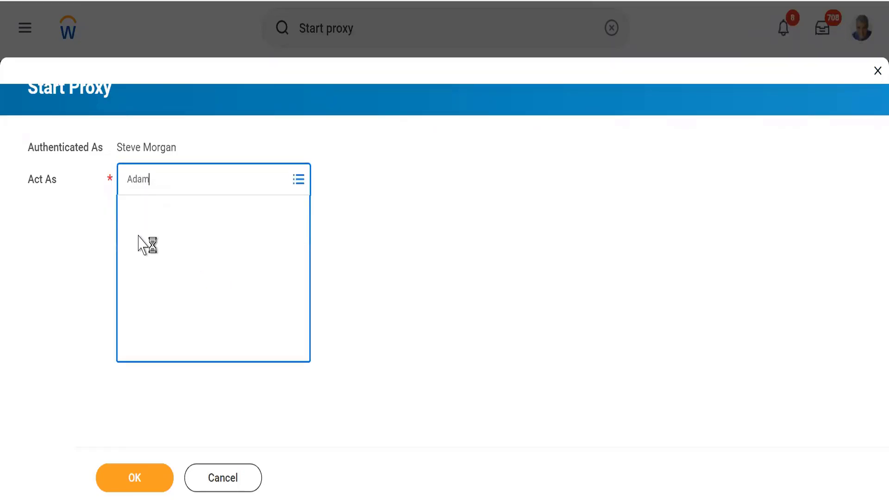
left_click(131, 250)
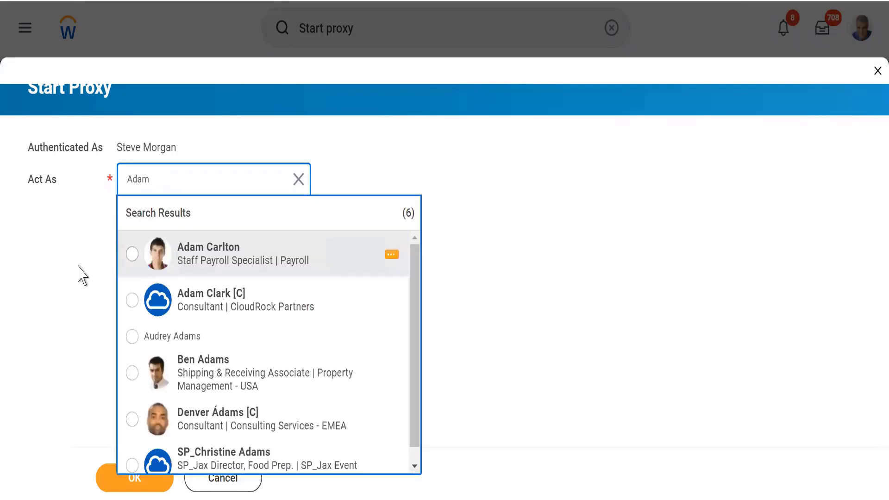
left_click(134, 477)
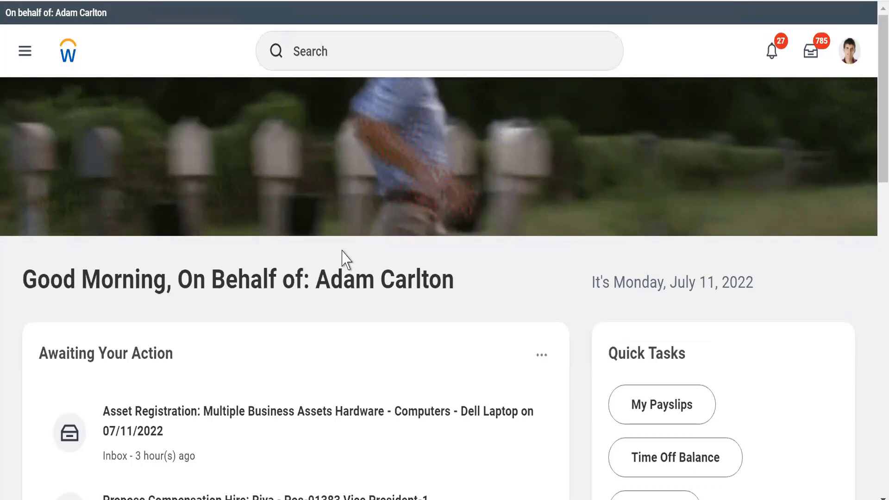
Step: Search for "cre loc" and open the Create Location task
left_click(314, 49)
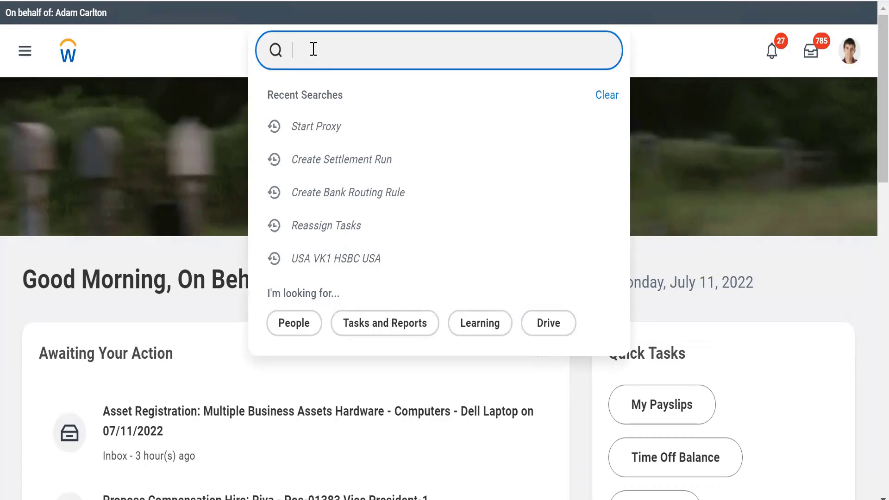
type("cre")
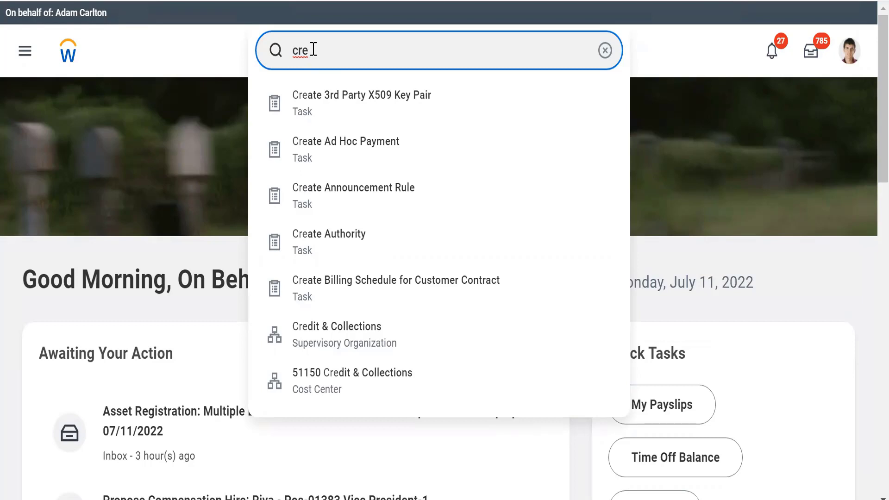
type("loc")
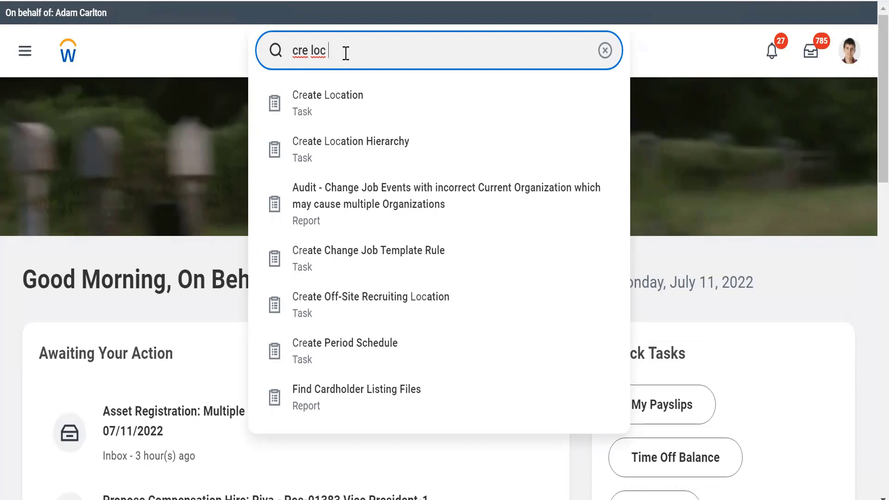
key("Return")
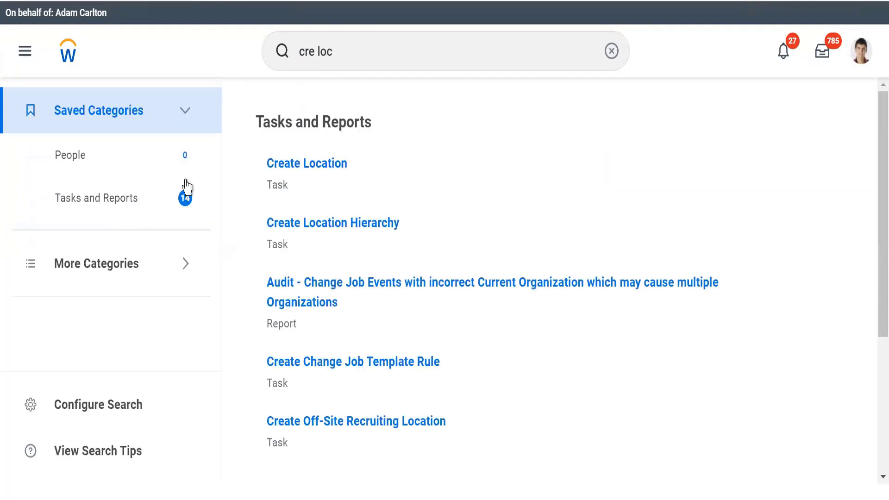
left_click(287, 166)
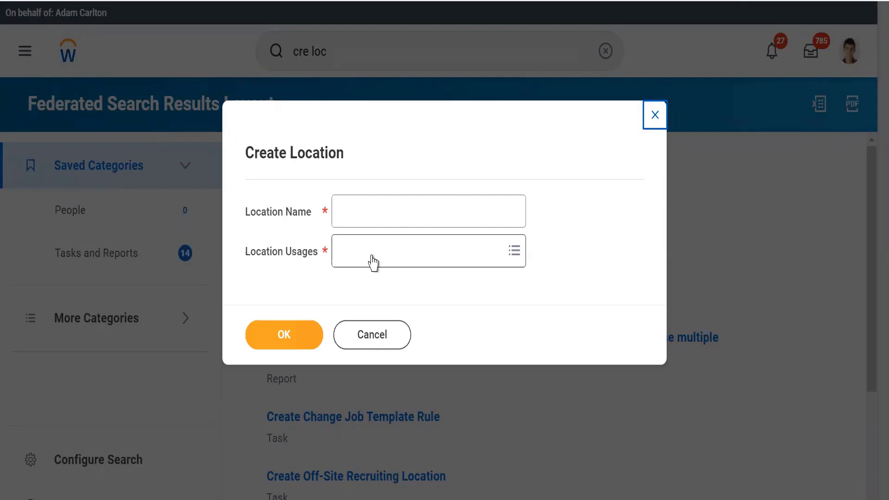
left_click(357, 217)
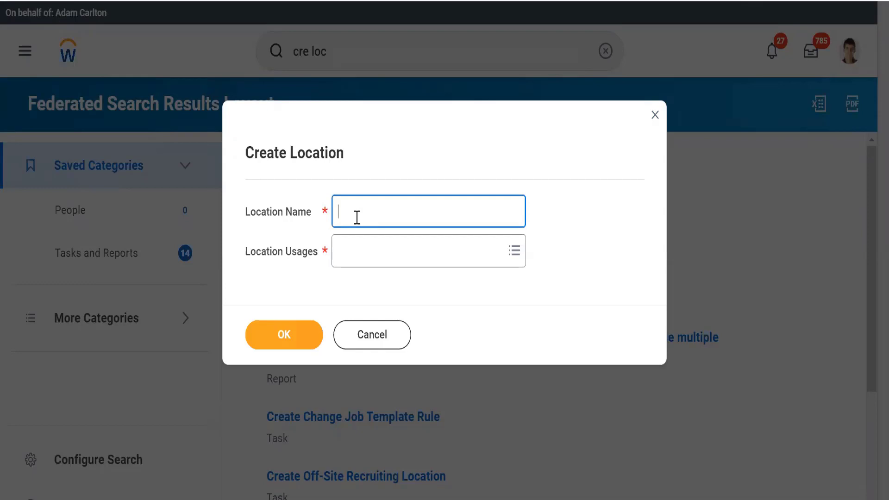
type("WLLE7_")
key("BackSpace")
key("BackSpace")
key("BackSpace")
key("BackSpace")
key("BackSpace")
type("Delhi")
key("BackSpace")
key("BackSpace")
key("BackSpace")
key("BackSpace")
key("BackSpace")
left_click(357, 345)
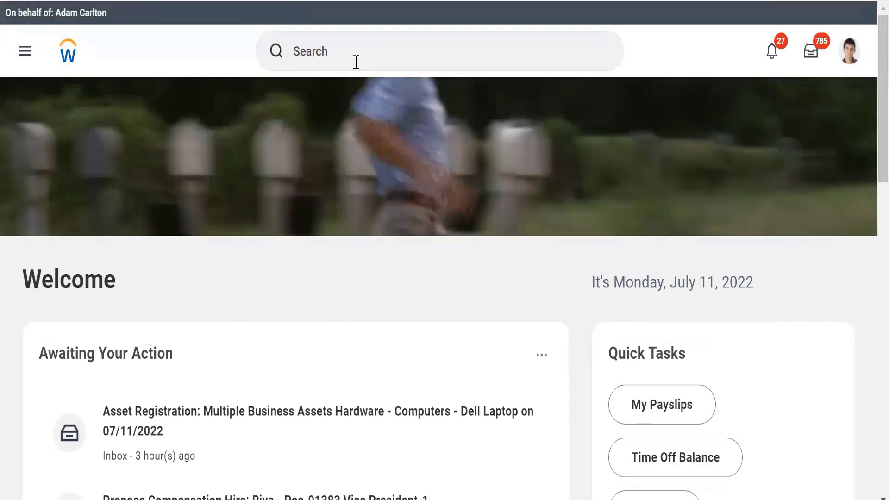
Step: Search for "Mumbai" across more categories and check the Organizations results for existing locations
left_click(327, 56)
type("Mumbai")
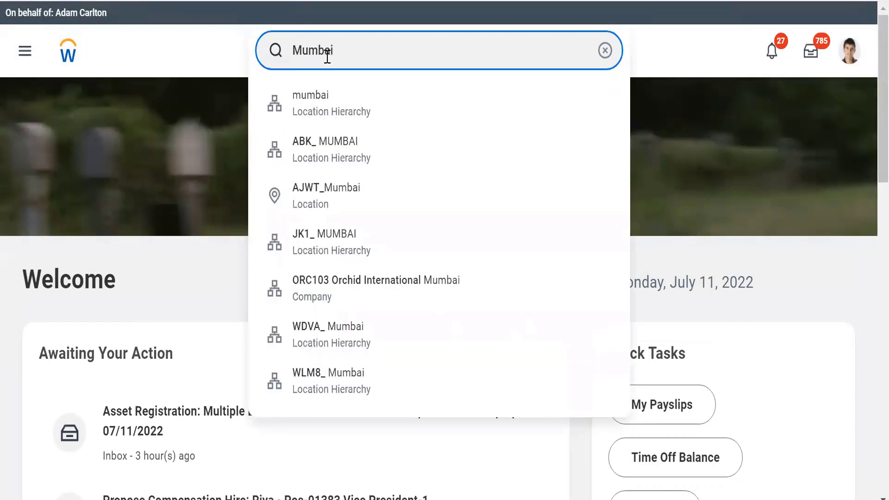
key("Return")
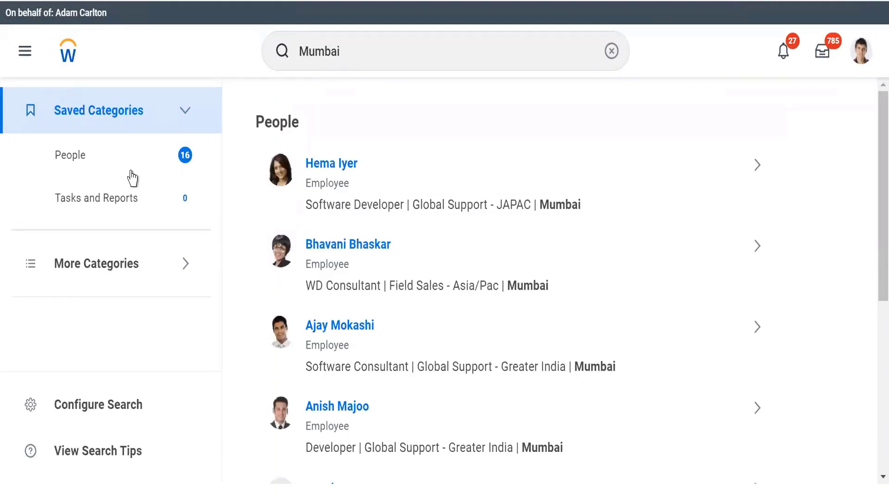
left_click(116, 267)
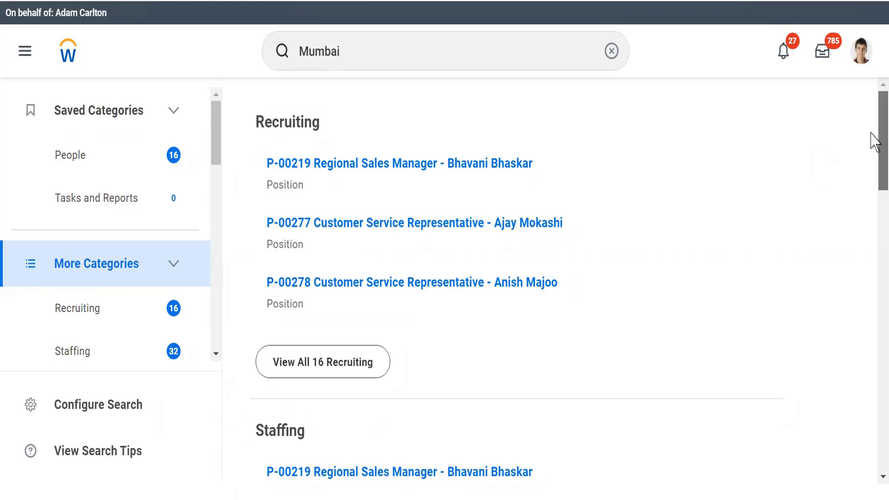
left_click_drag(871, 128, 869, 353)
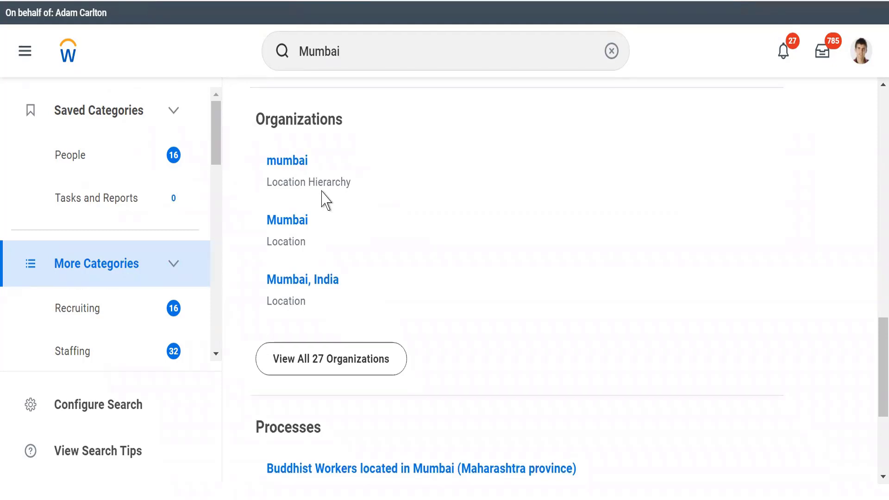
scroll(875, 123, "up", 10)
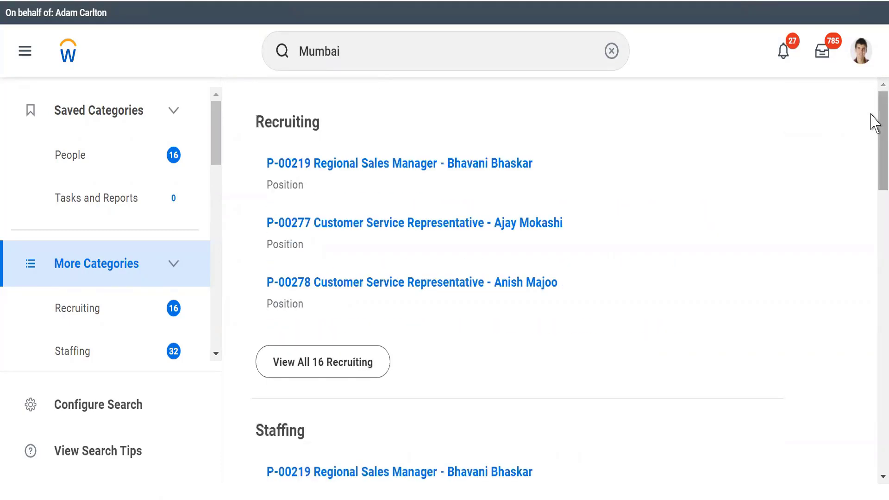
left_click(369, 49)
key("BackSpace")
key("BackSpace")
key("BackSpace")
key("BackSpace")
key("BackSpace")
key("BackSpace")
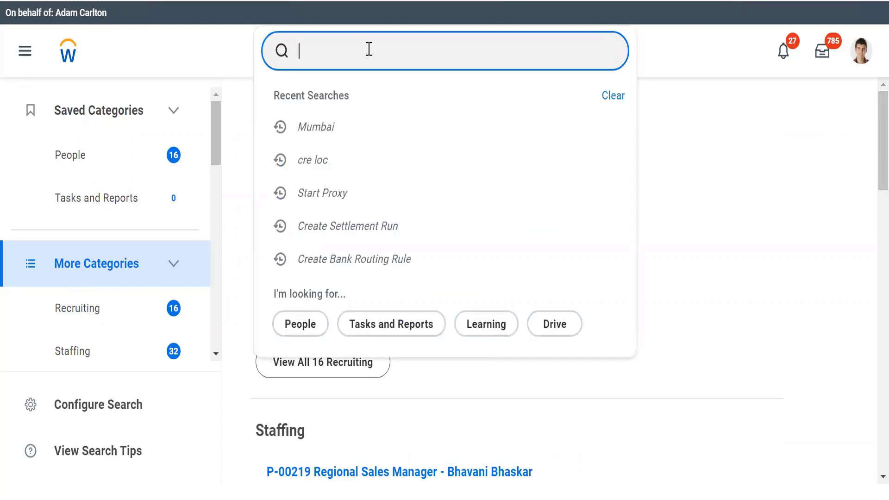
type("WLE7")
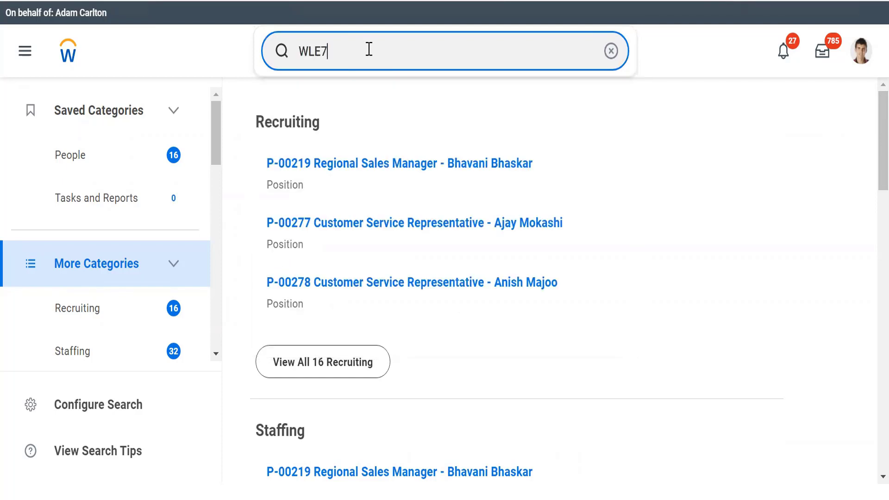
type("_")
key("BackSpace")
key("BackSpace")
key("BackSpace")
key("BackSpace")
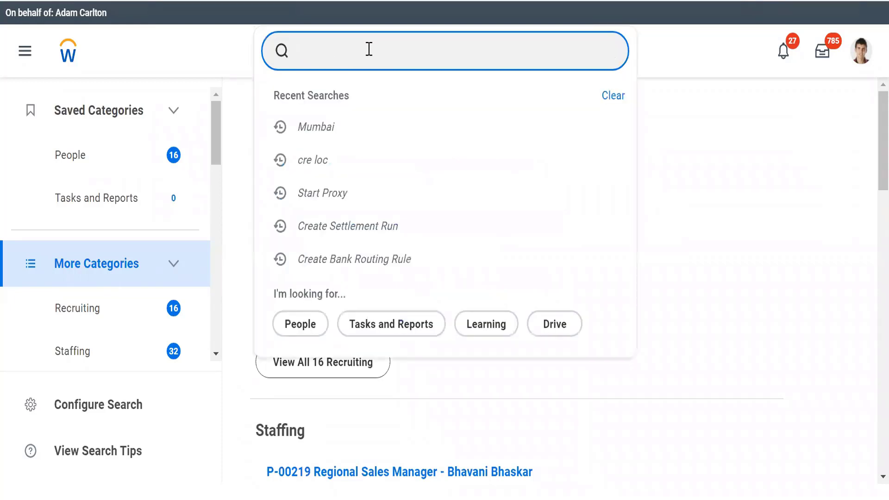
Step: Find the Create Location task with the search "cre loc" and name the new location WLE7_Mumbai
type("cre loc")
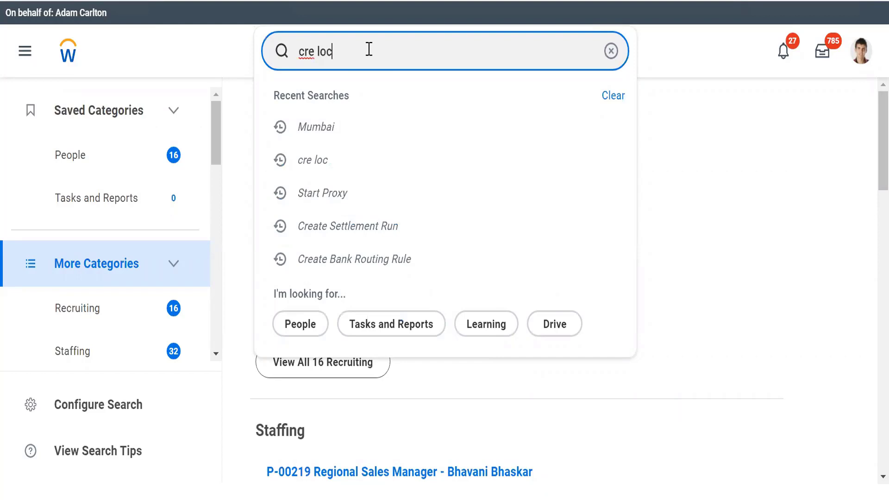
left_click(332, 99)
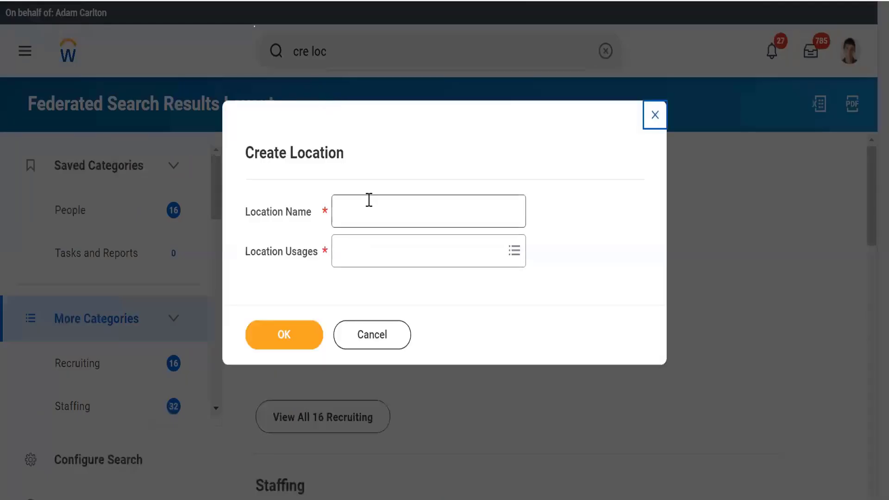
left_click(369, 200)
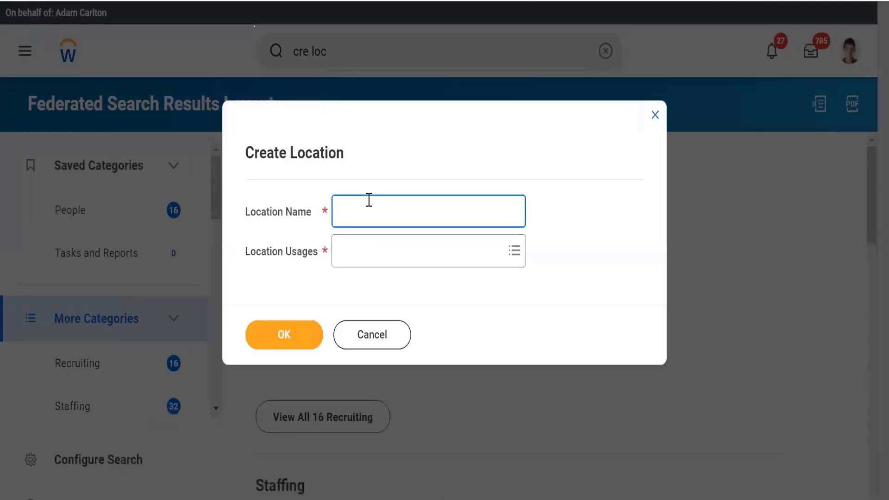
type("WLE7_Mumbai")
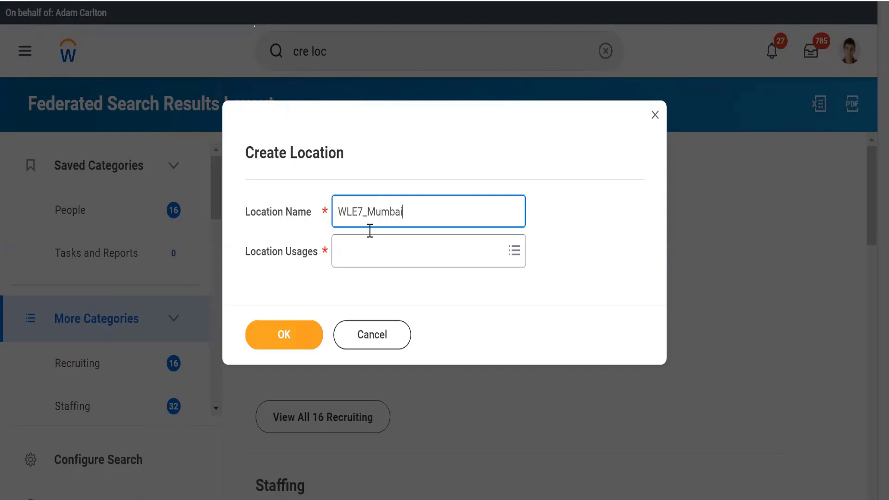
Step: Assign the Business Site usage to the location and continue to its detail form
left_click(356, 266)
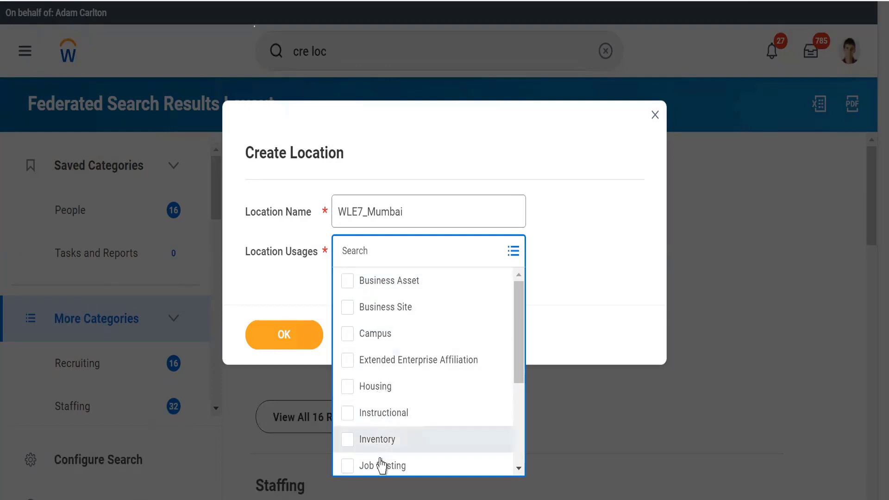
left_click_drag(524, 359, 518, 297)
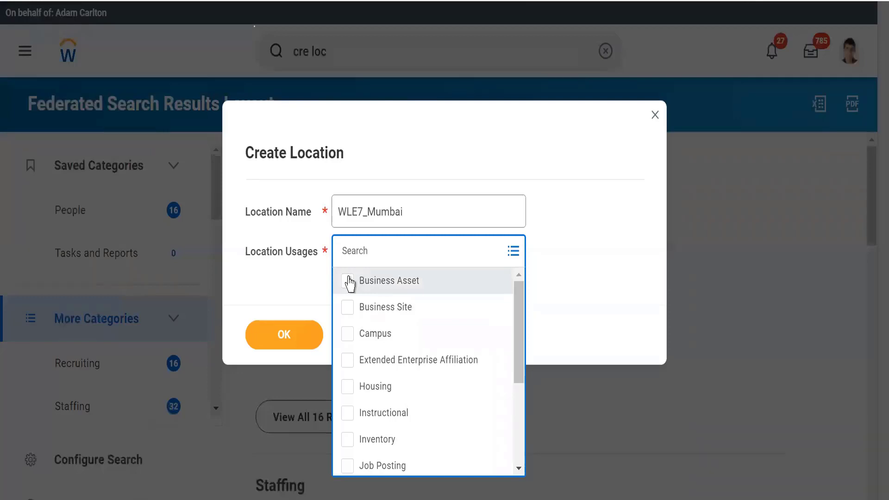
left_click(347, 307)
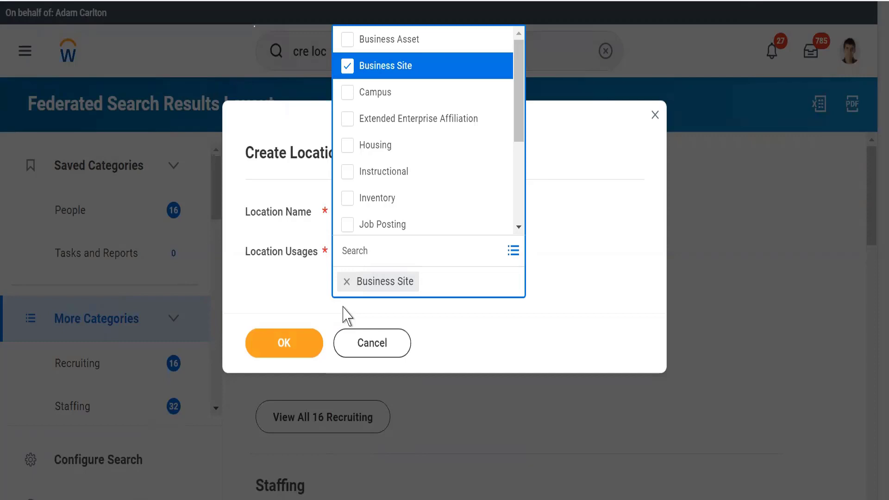
left_click(281, 345)
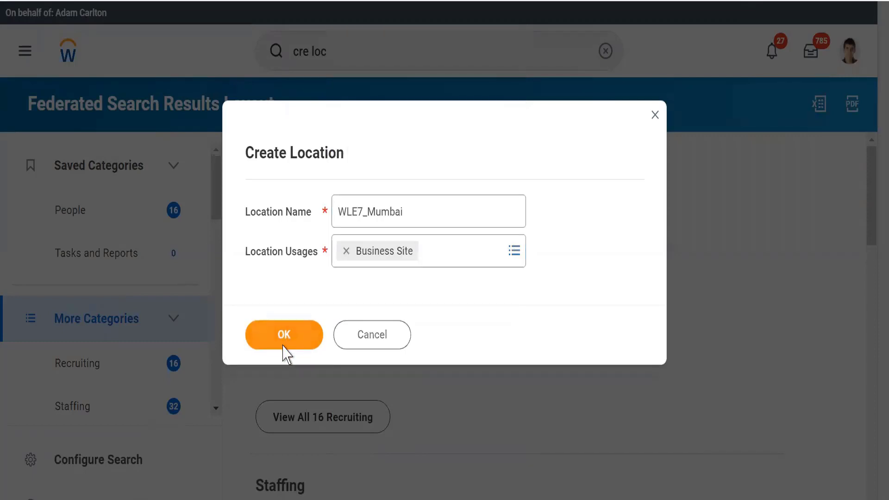
left_click(282, 345)
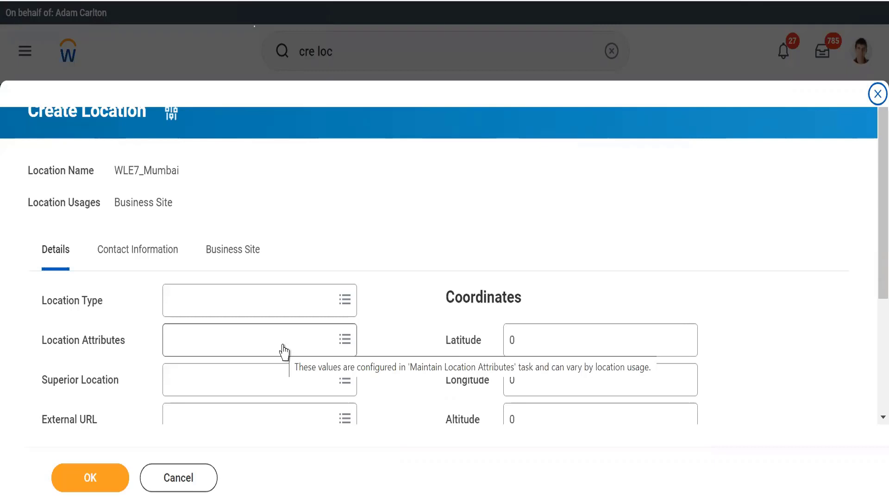
Step: Review the location's name and usage, and look through the available Location Type options in its details
double_click(183, 171)
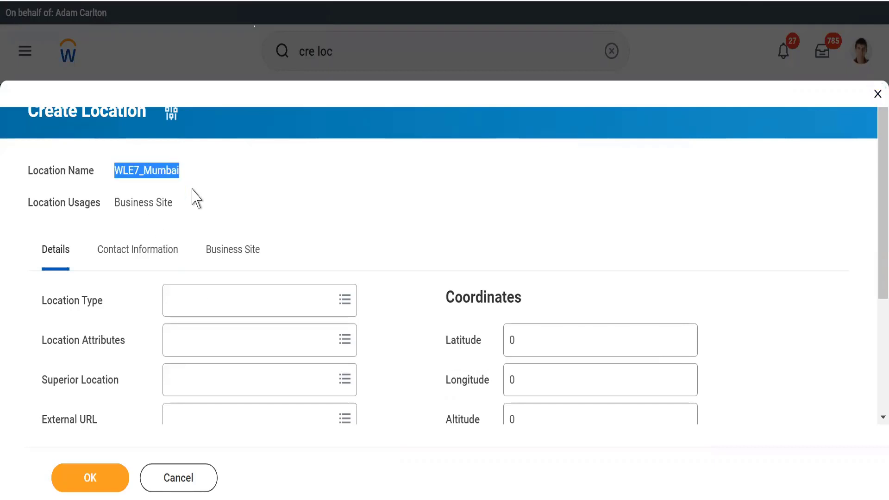
left_click_drag(192, 189, 193, 204)
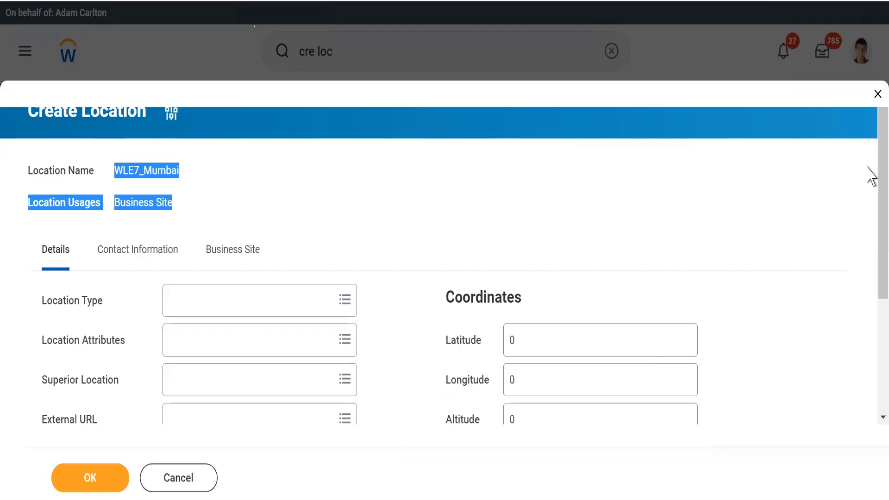
scroll(875, 208, "down", 4)
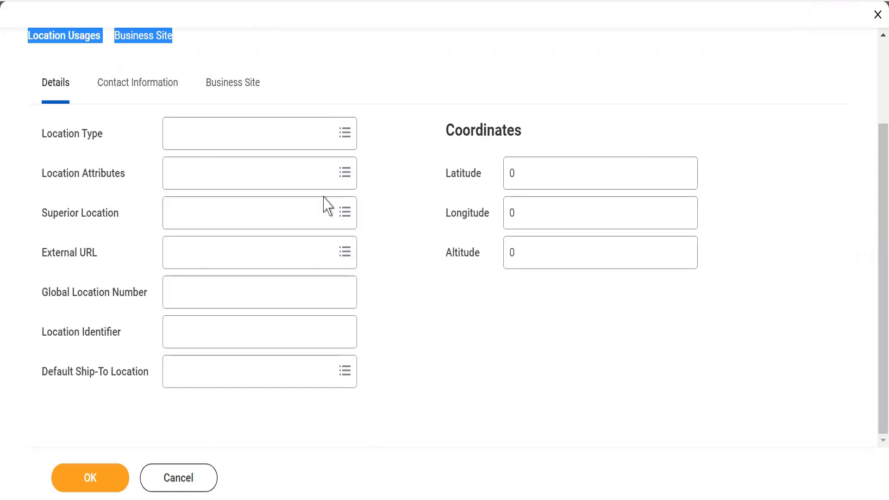
mouse_move(207, 189)
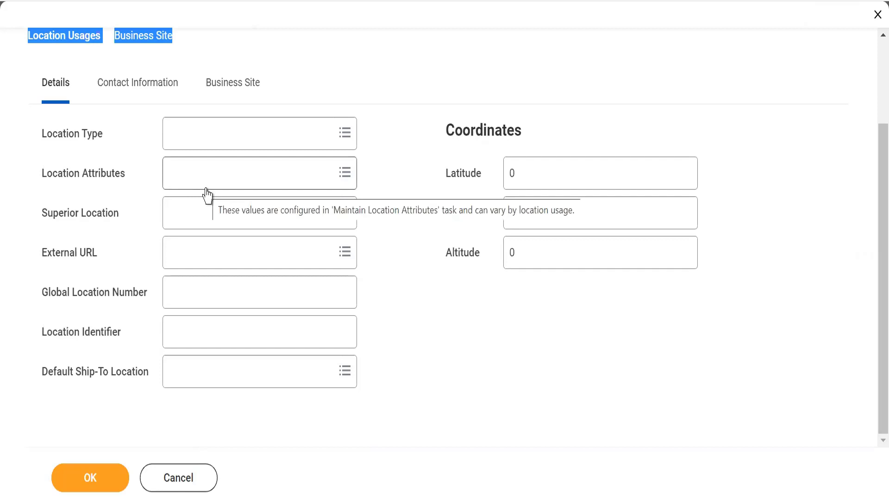
left_click(131, 141)
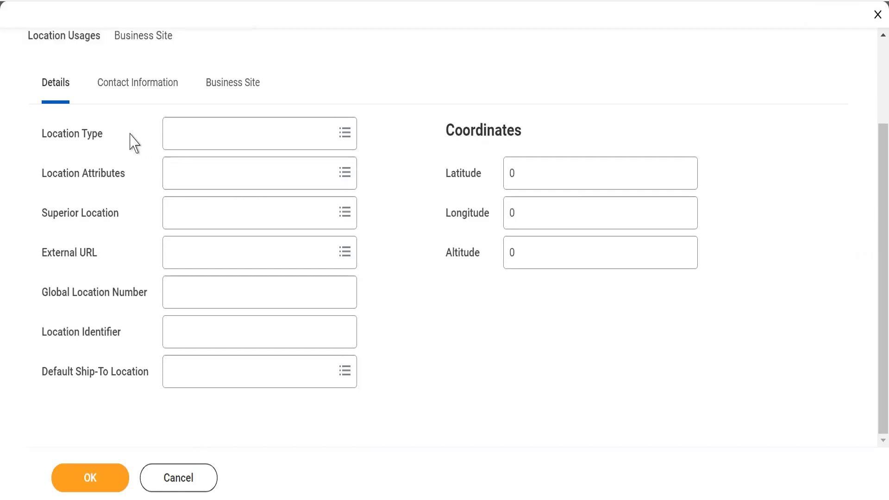
left_click(183, 134)
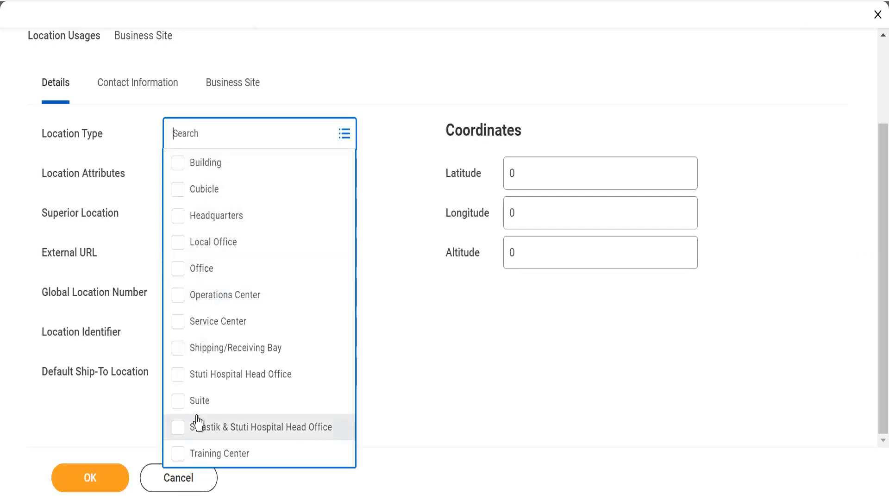
left_click(435, 362)
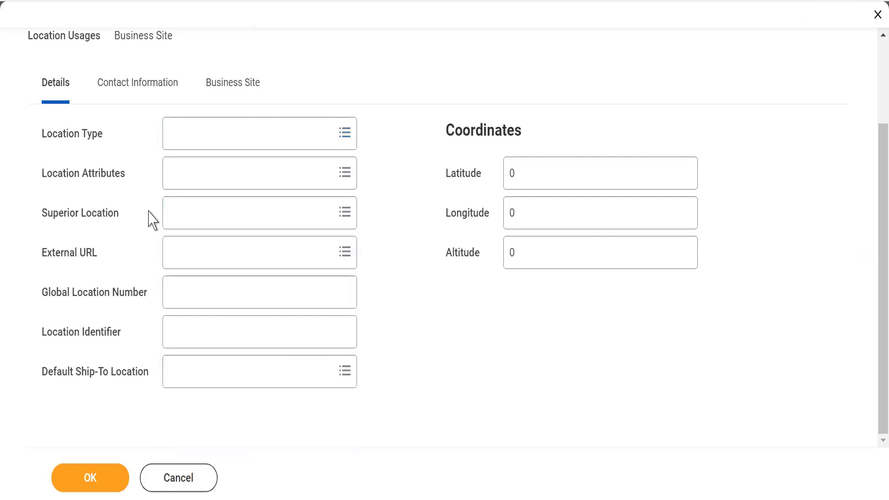
Step: Check the available Location Attributes options and the Coordinates fields in the location's details
left_click(195, 179)
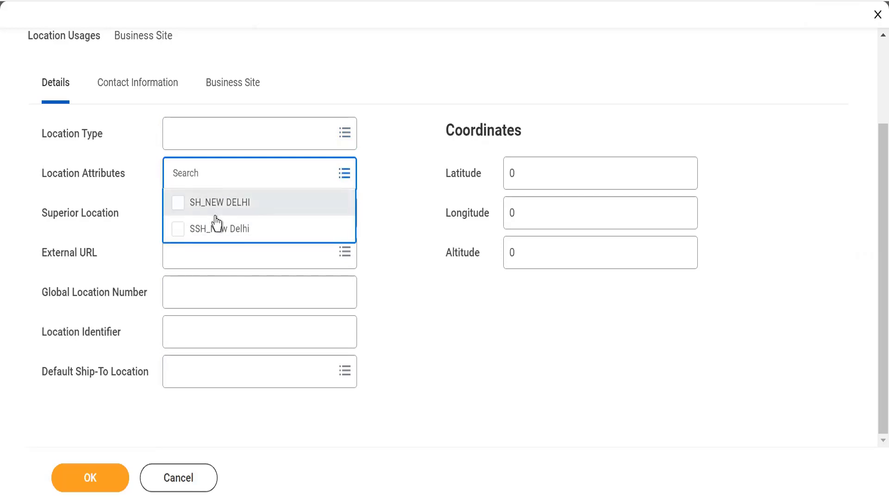
left_click(403, 214)
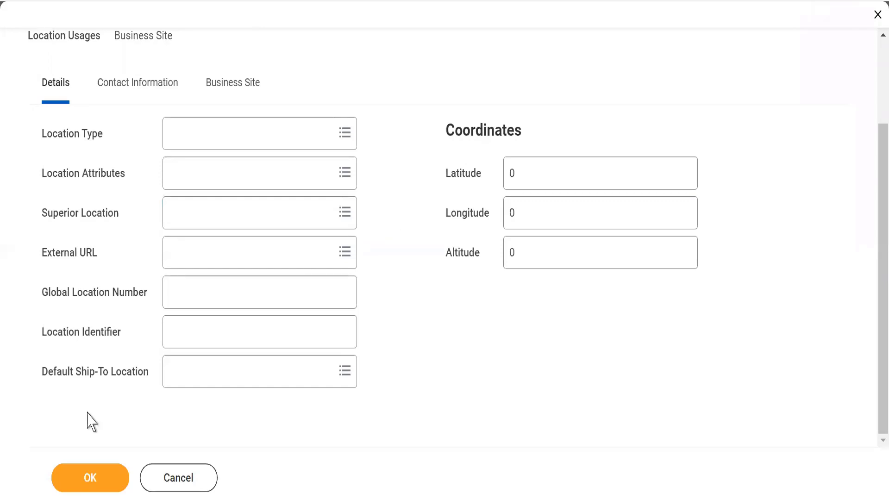
mouse_move(97, 177)
left_click(510, 173)
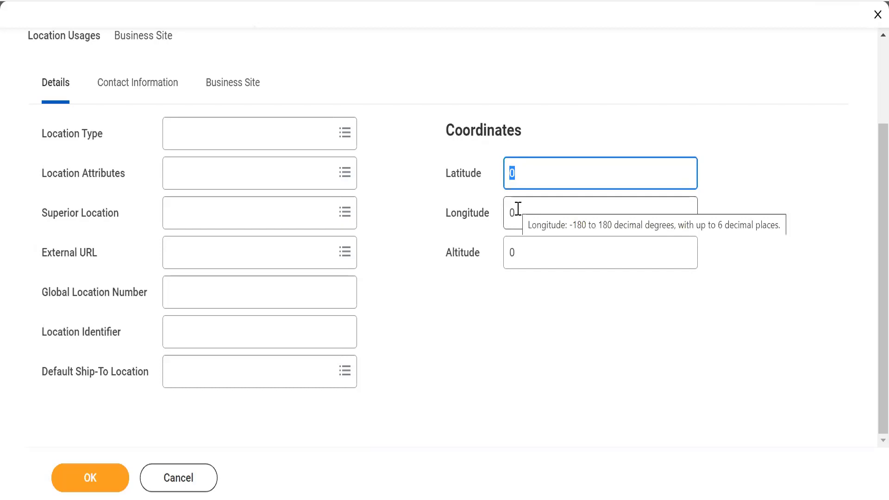
left_click(516, 345)
scroll(871, 70, "up", 3)
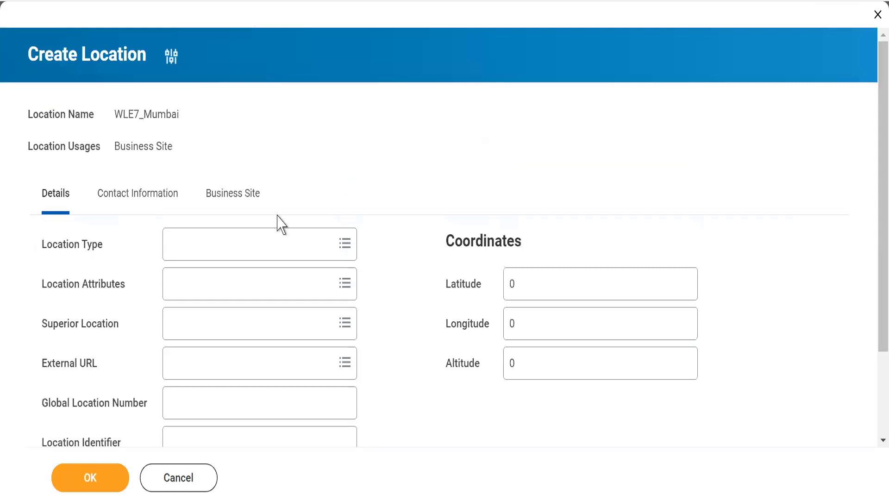
Step: Add an address to the location's contact information and set its country to India
left_click(122, 198)
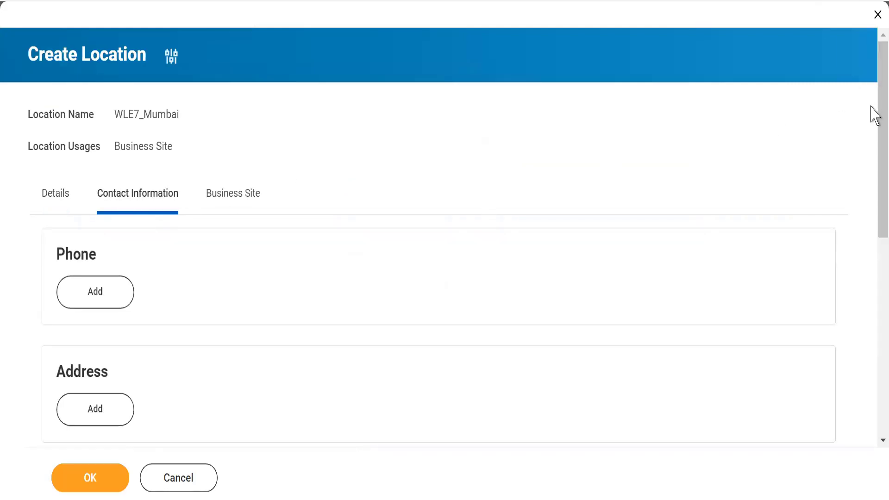
scroll(874, 116, "down", 3)
scroll(874, 243, "down", 2)
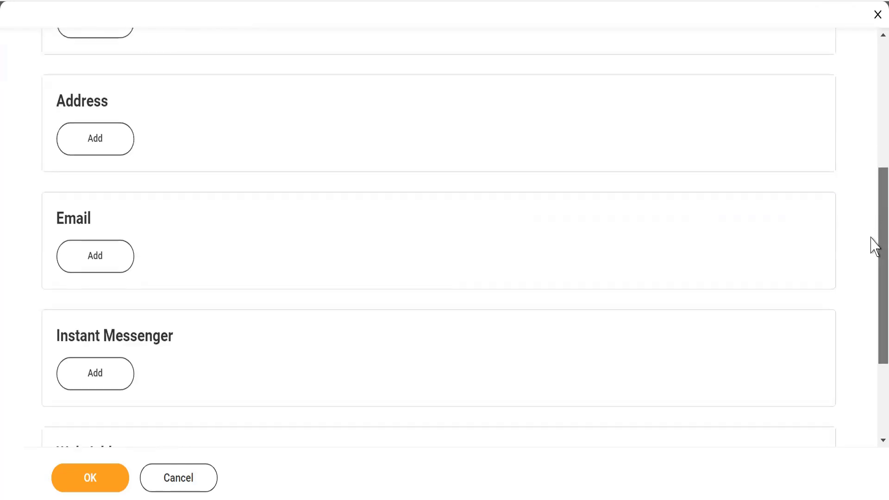
left_click(92, 153)
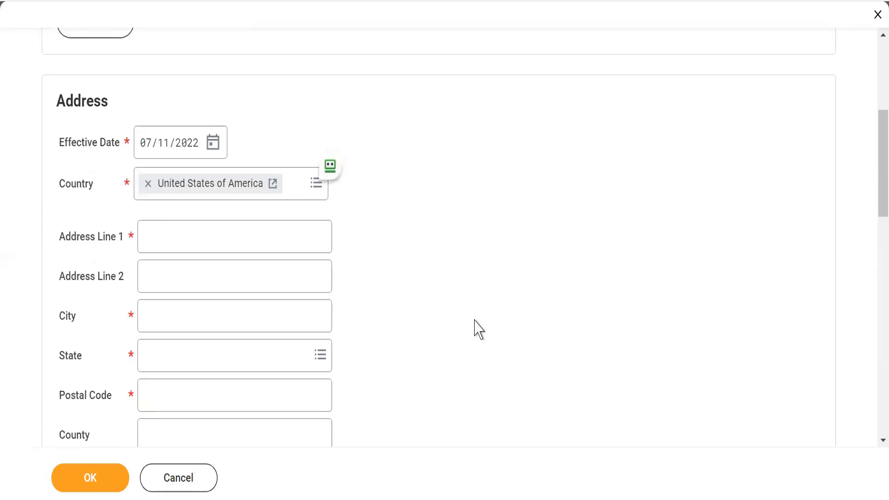
left_click_drag(870, 166, 874, 193)
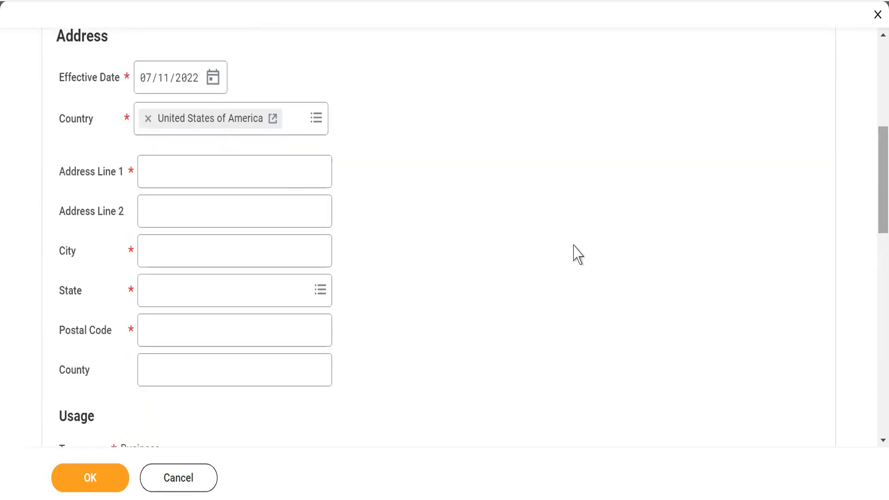
left_click(148, 119)
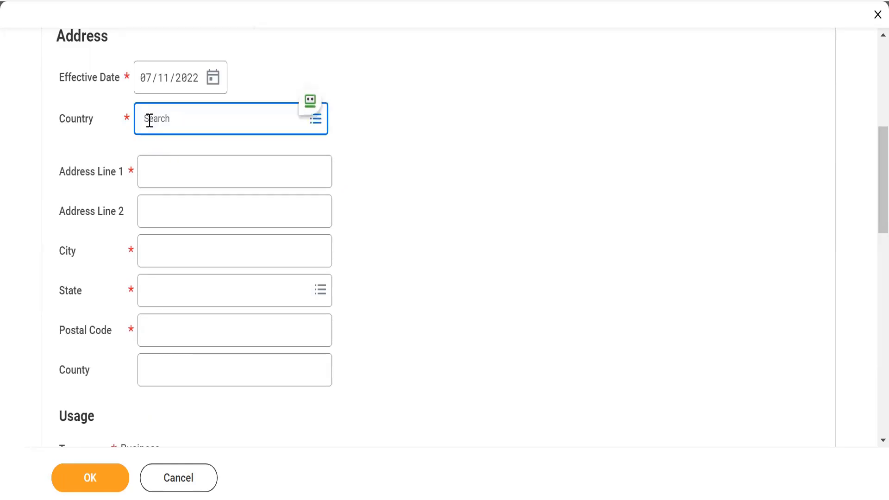
type("India")
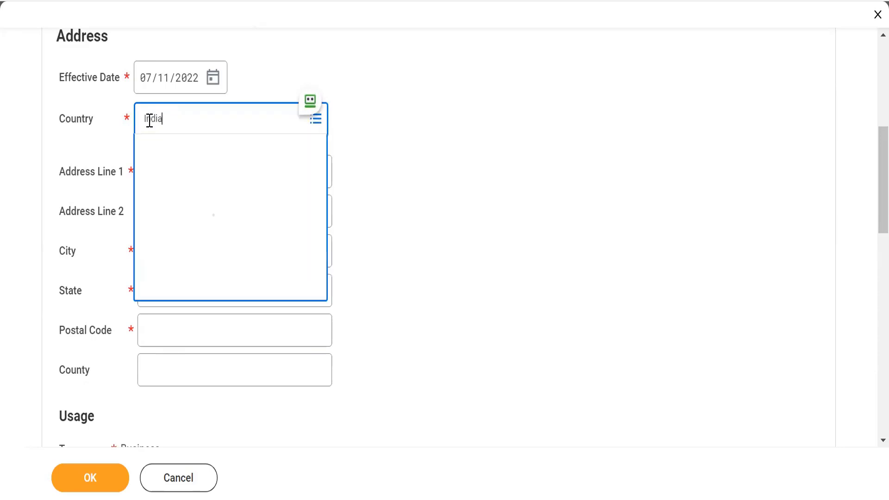
left_click(151, 190)
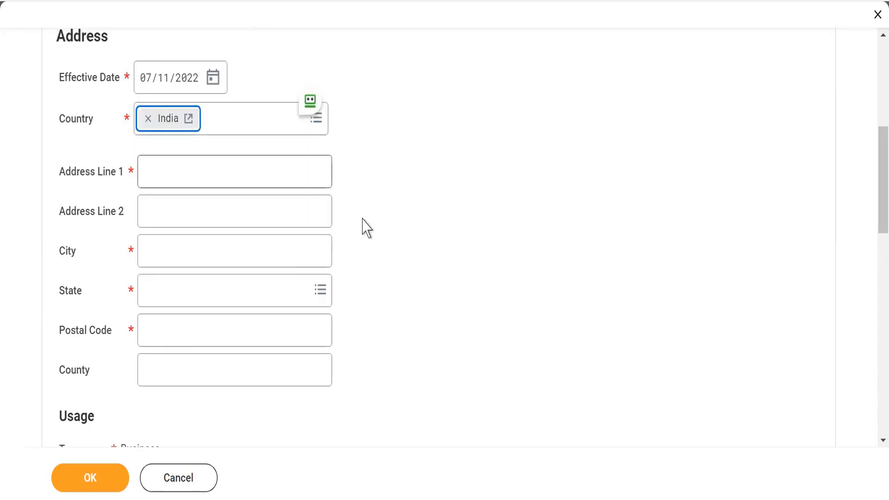
Step: Enter the street and building name in Address Line 1 of the new address
left_click(167, 173)
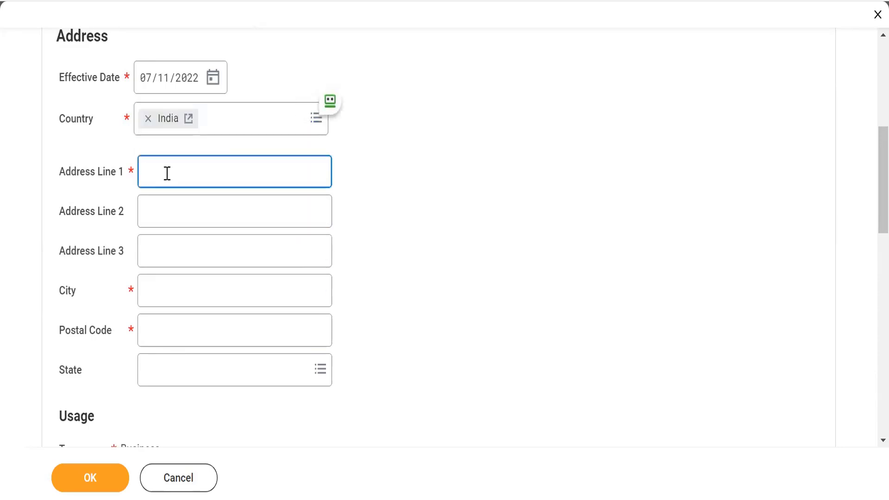
type("3rd Street, Statesman ")
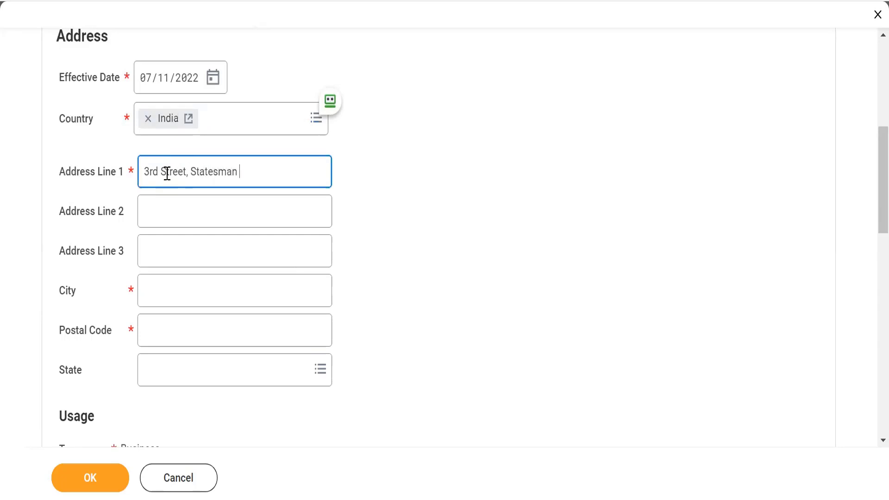
type("House")
key("Tab")
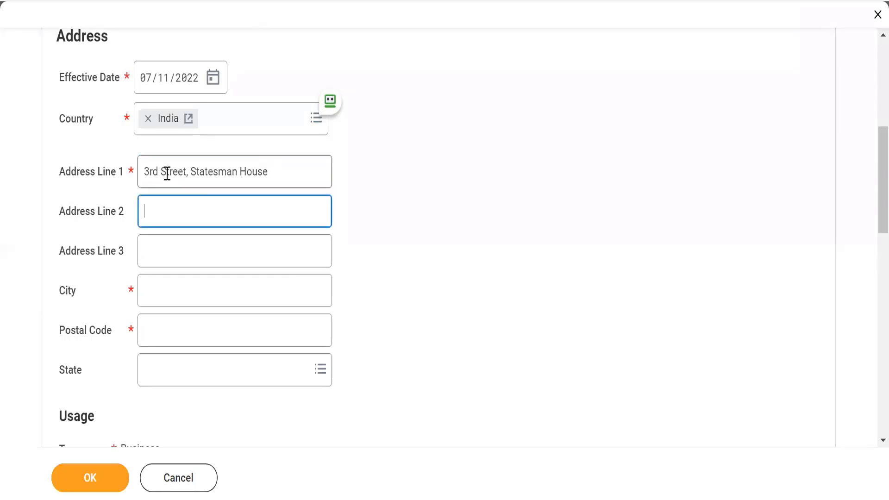
Step: Leave Address Line 2 empty and enter the locality in Address Line 3
key("Tab")
key("Tab")
key("Tab")
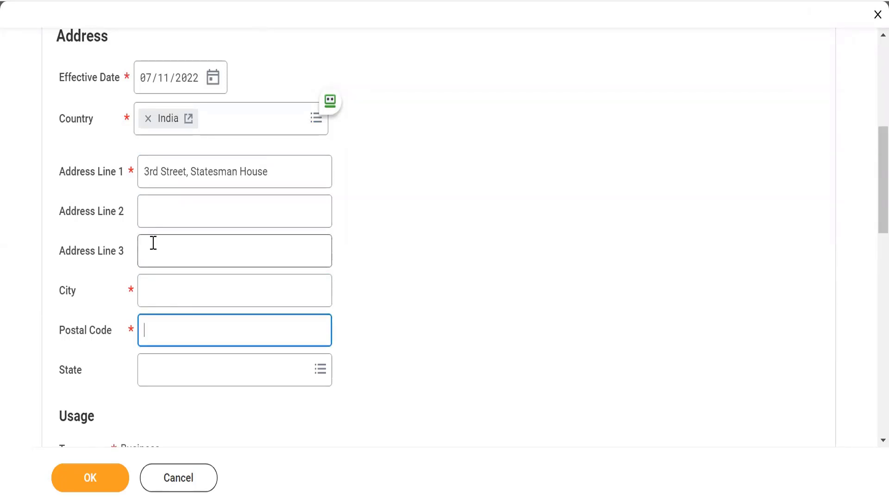
left_click(153, 243)
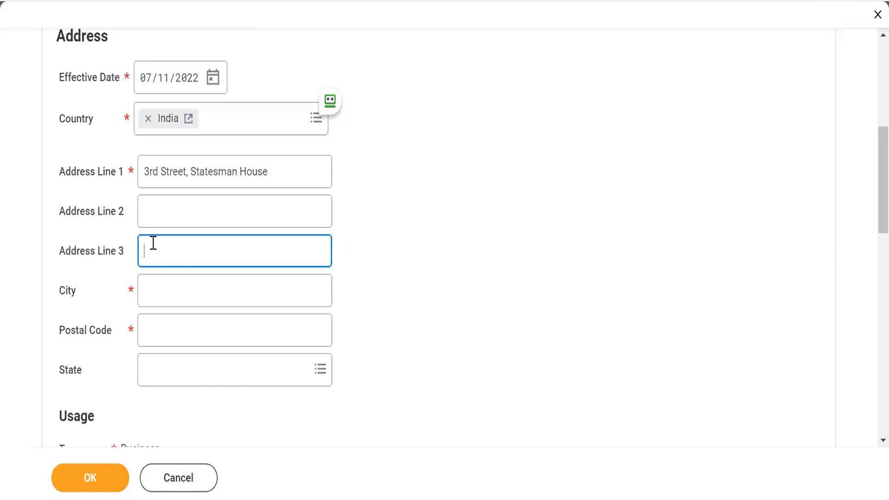
type("Bandra")
key("Tab")
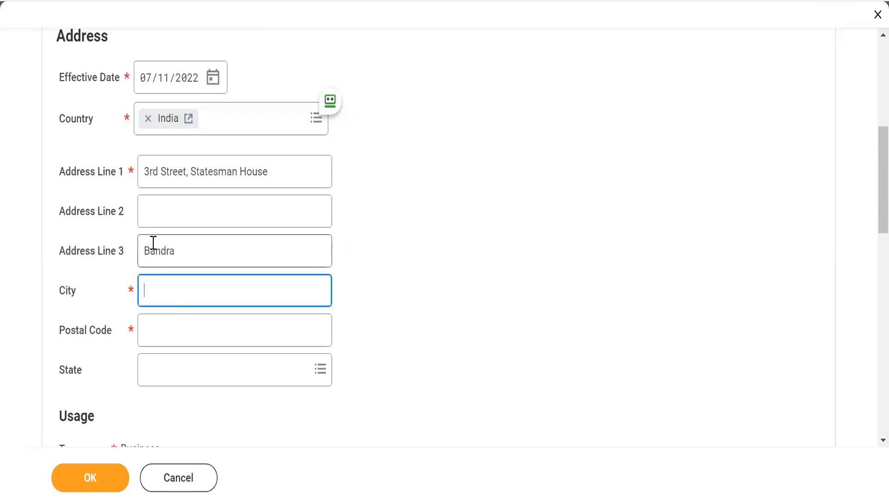
Step: Complete the address with the city Mumbai, the postal code and the state Maharashtra
type("Mumbai")
key("Tab")
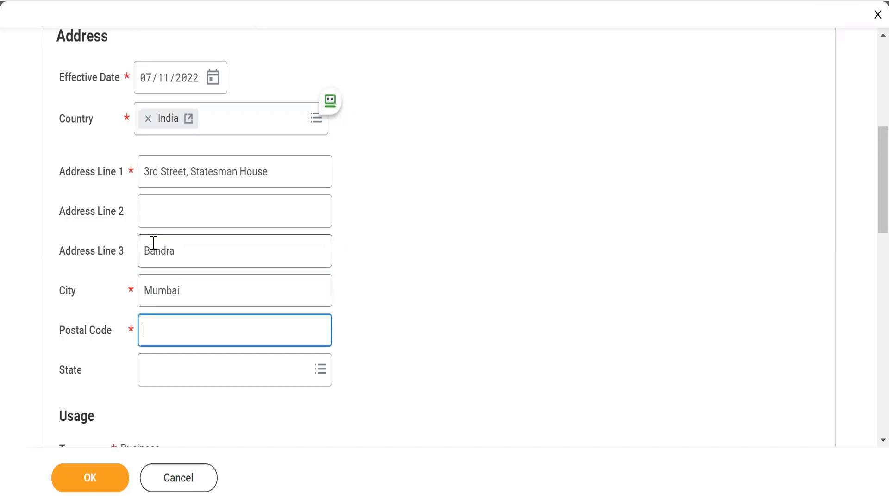
type("500023")
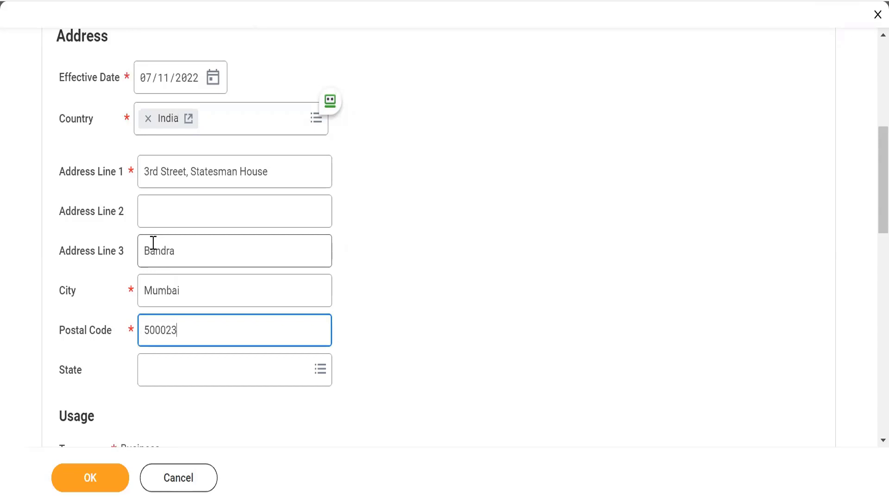
key("Tab")
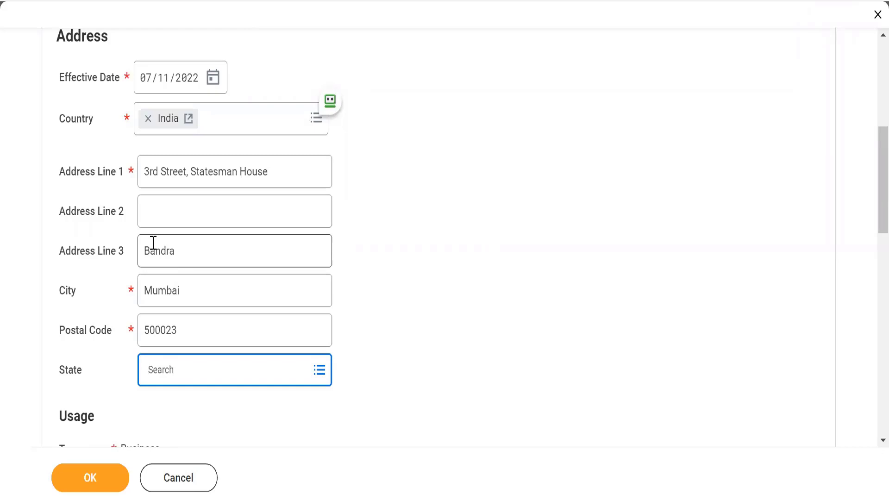
type("Maha")
key("Return")
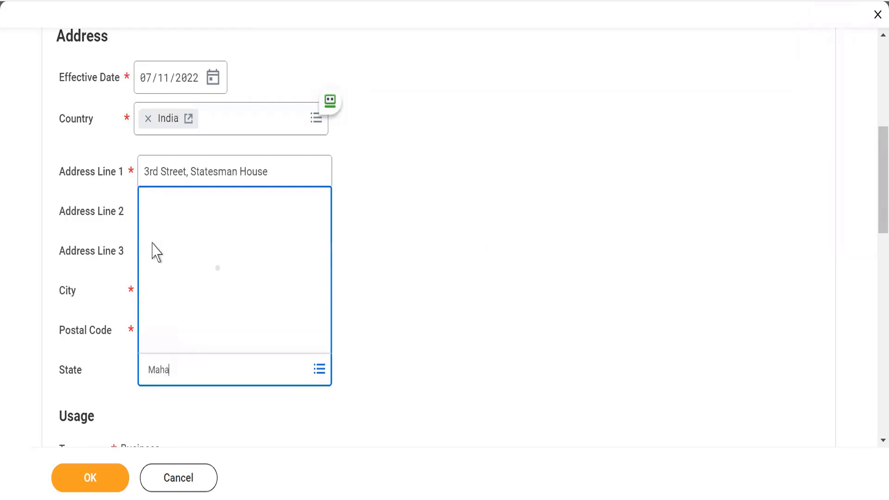
left_click(380, 317)
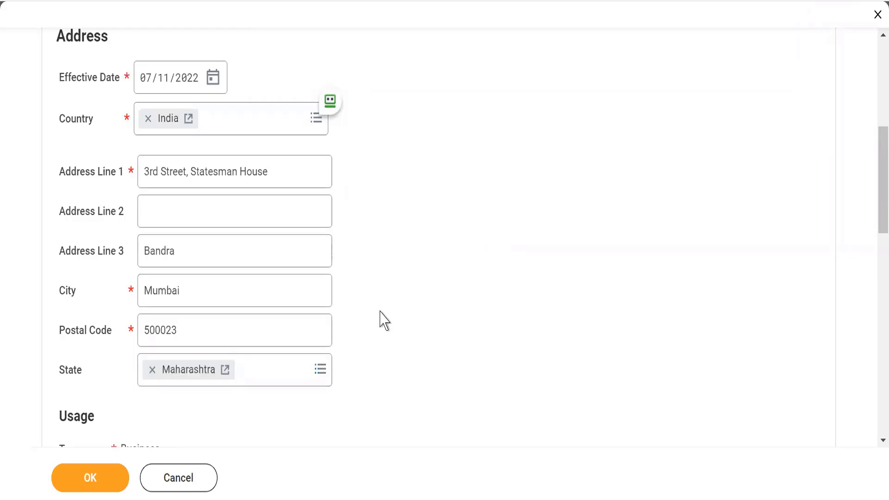
Step: Review the address's Usage settings and mark it as the primary business address
scroll(384, 319, "down", 3)
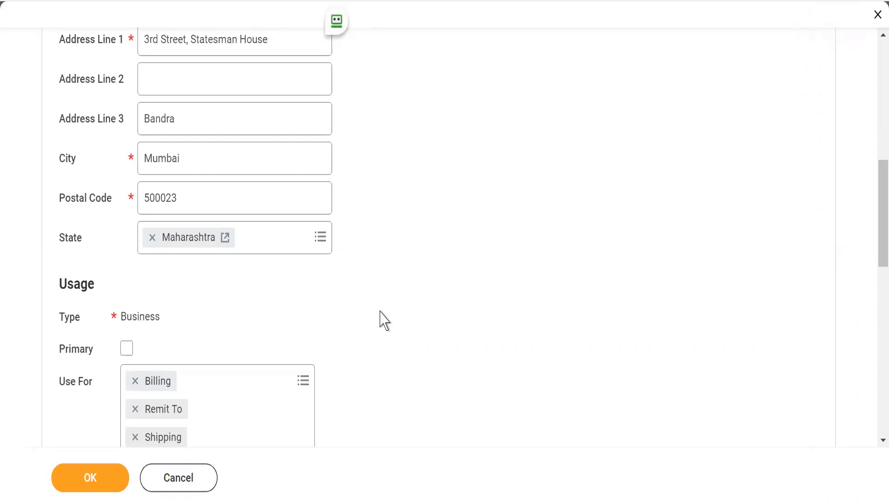
scroll(384, 319, "down", 4)
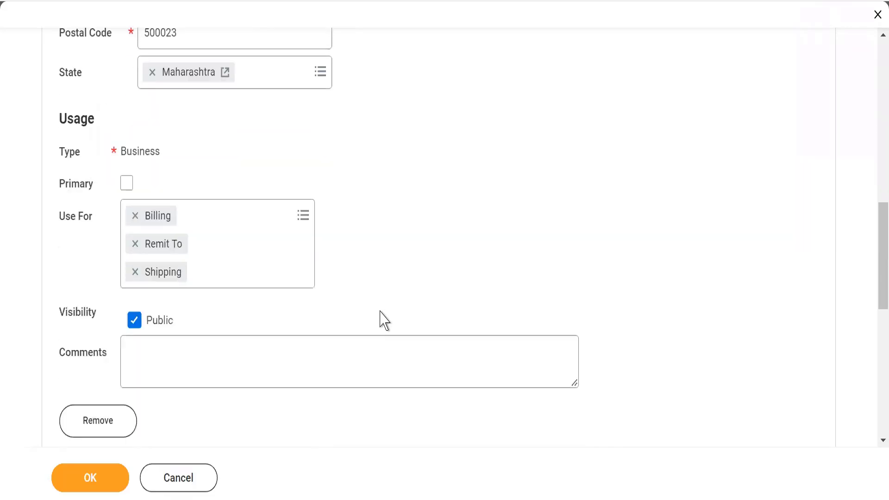
scroll(384, 319, "up", 2)
scroll(384, 319, "up", 4)
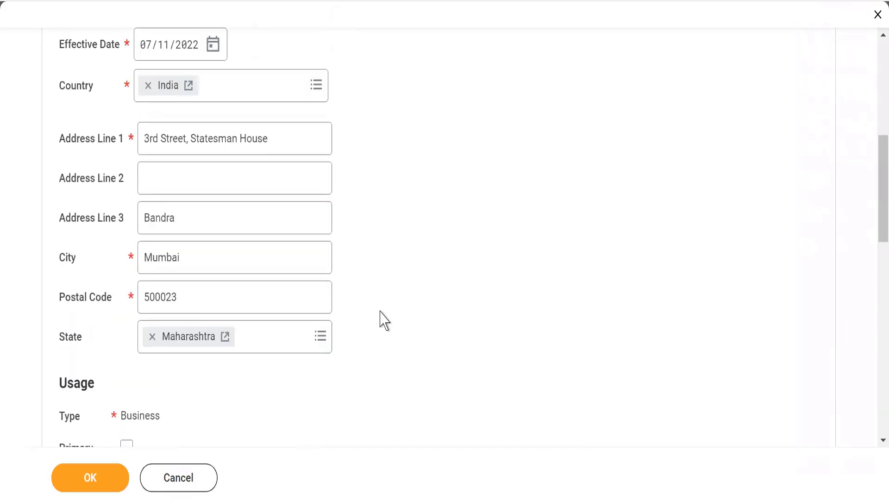
scroll(384, 319, "down", 1)
scroll(385, 320, "down", 3)
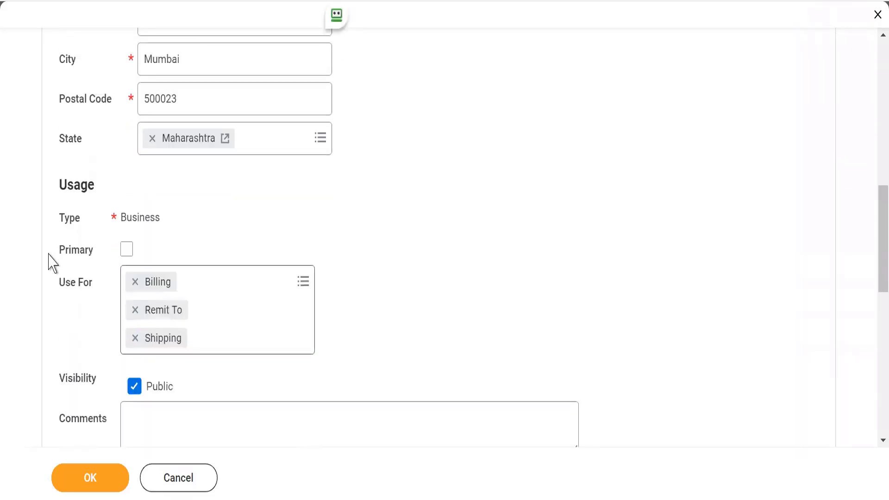
left_click_drag(68, 254, 94, 250)
left_click(93, 251)
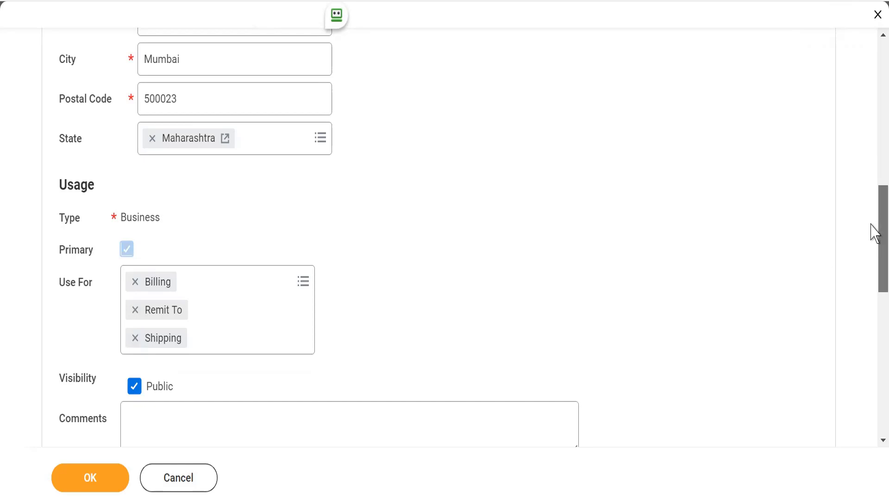
left_click_drag(874, 232, 874, 257)
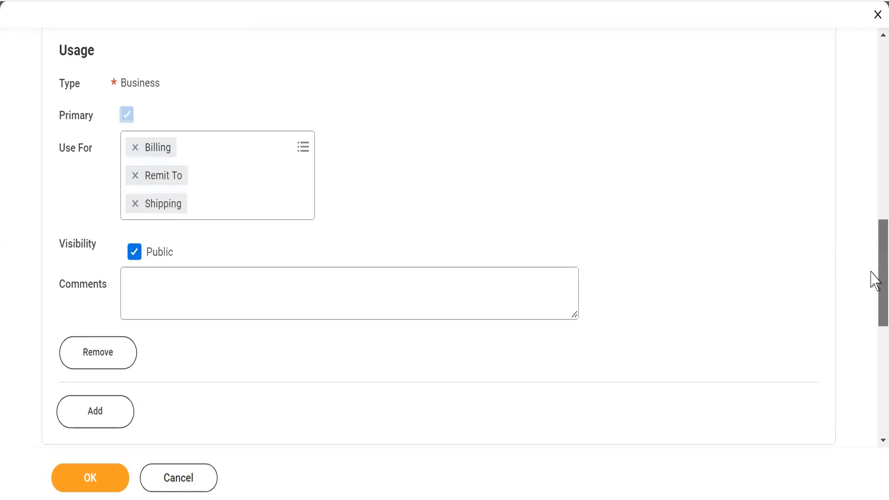
left_click_drag(872, 279, 851, 107)
scroll(850, 119, "down", 10)
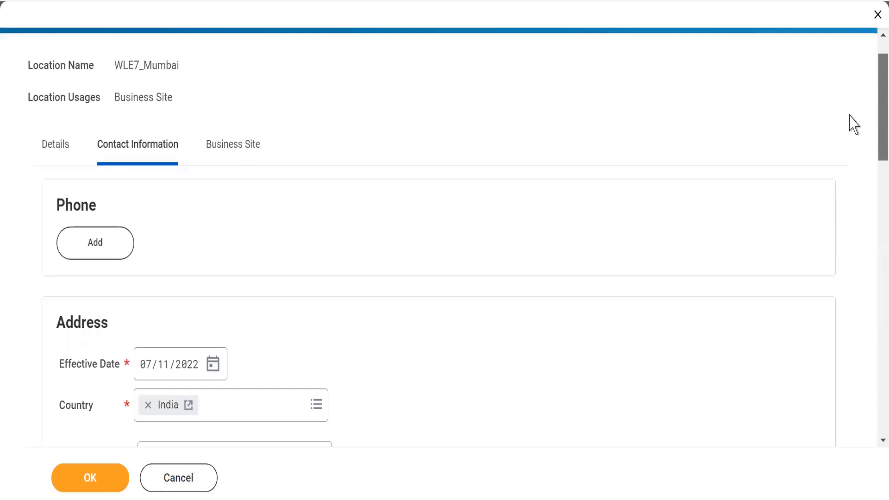
Step: Remove Billing from the uses of the Mumbai business address, keeping Remit To and Shipping
scroll(870, 288, "down", 10)
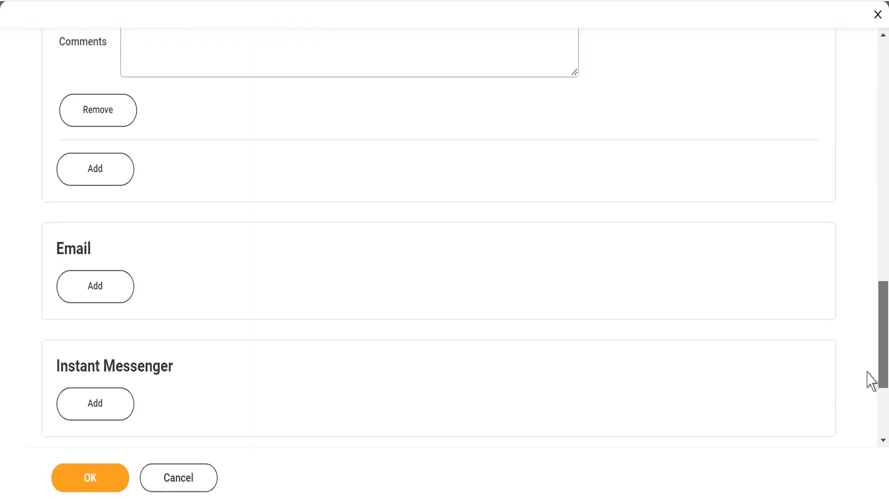
scroll(865, 340, "up", 8)
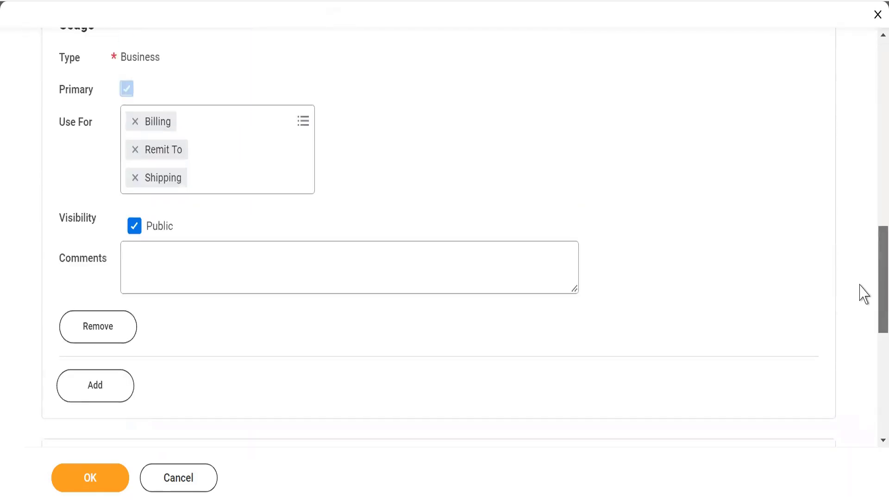
scroll(847, 189, "up", 1)
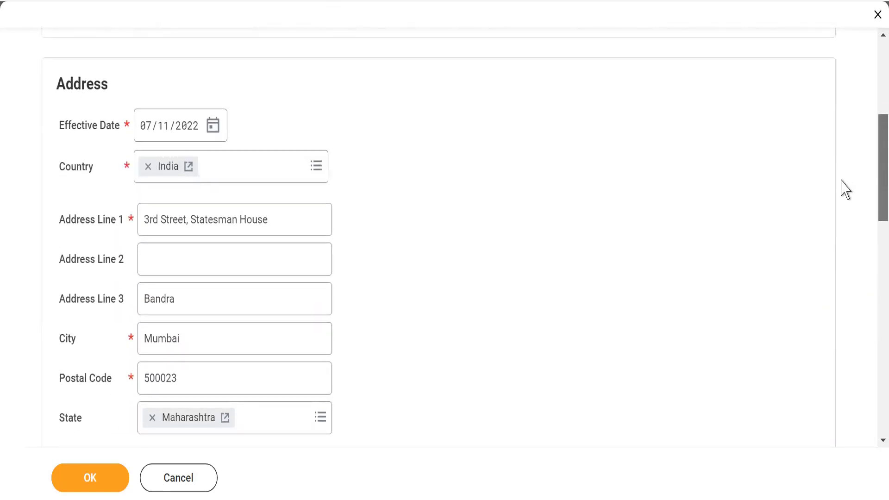
scroll(841, 188, "down", 2)
scroll(845, 207, "down", 3)
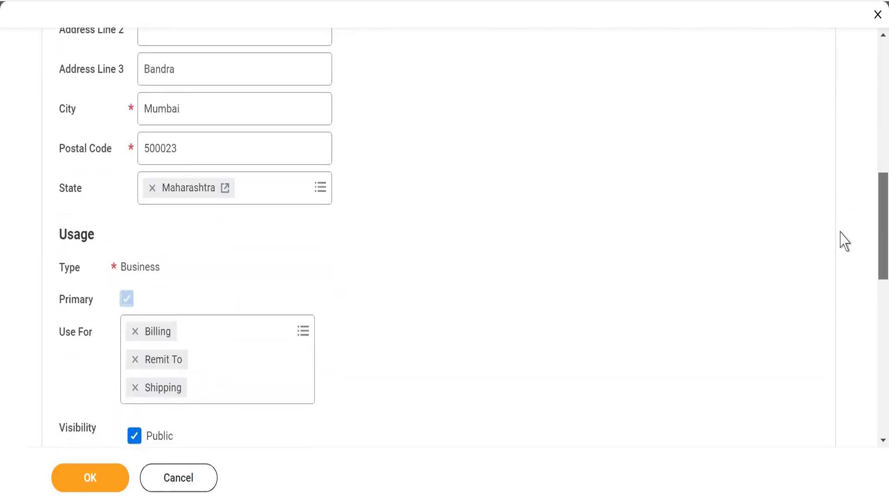
scroll(845, 241, "down", 1)
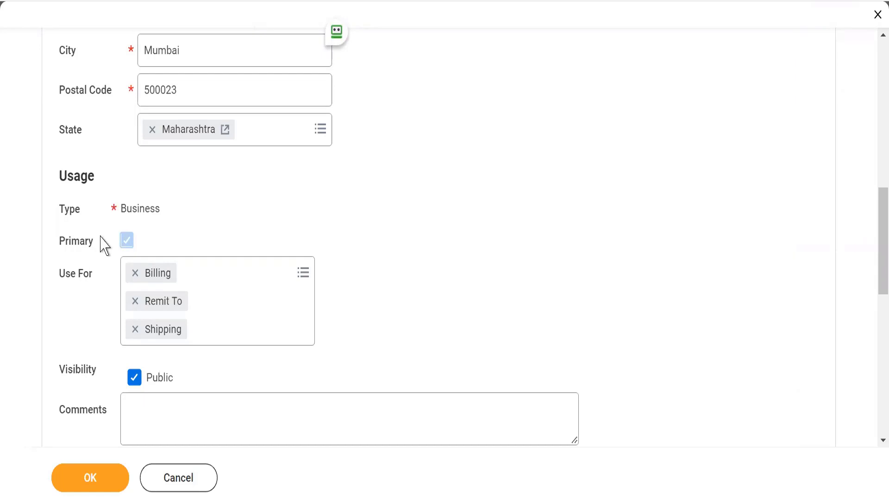
left_click(135, 274)
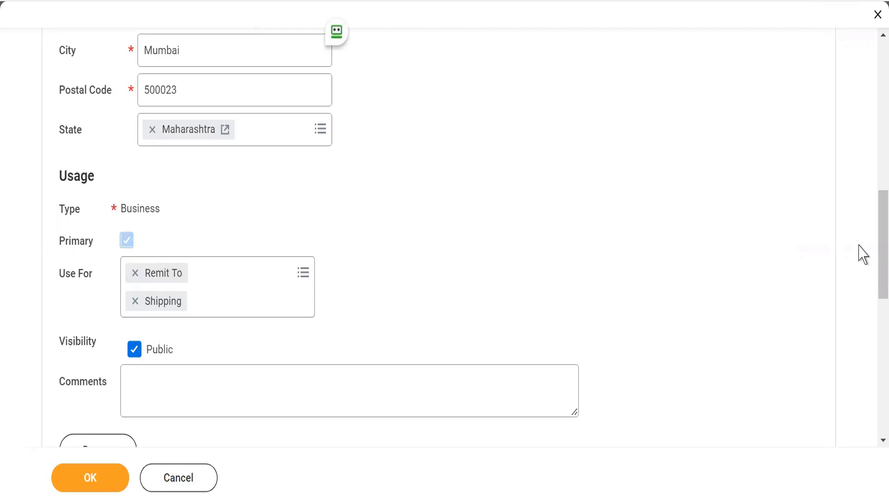
Step: Open the location's Business Site settings and review its fields, from Time Profile and Locale to Default Job Posting Location
left_click_drag(871, 233, 871, 59)
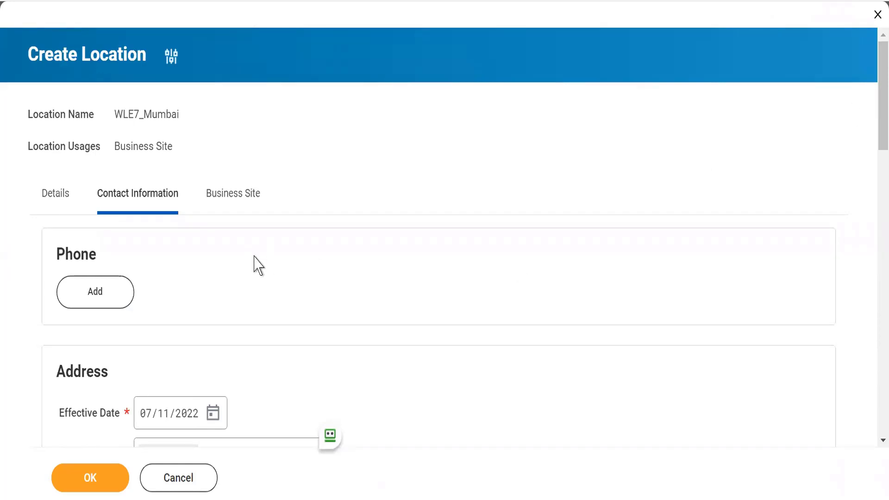
left_click(220, 209)
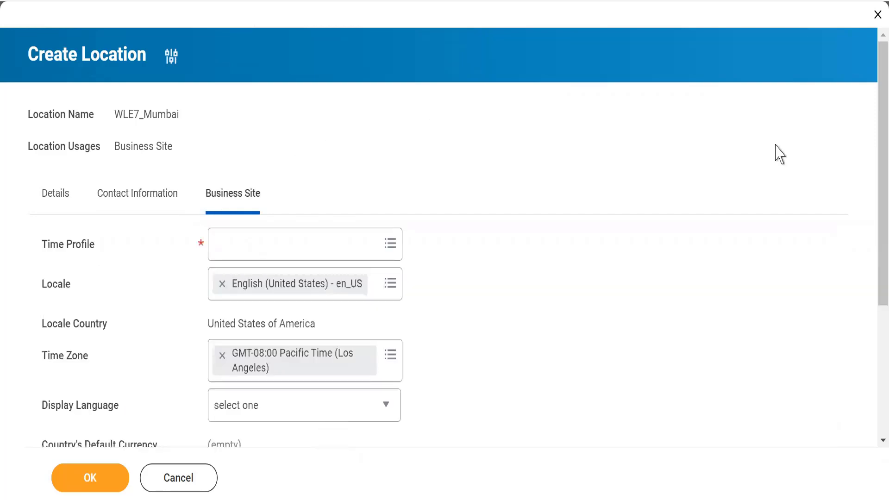
scroll(872, 88, "down", 2)
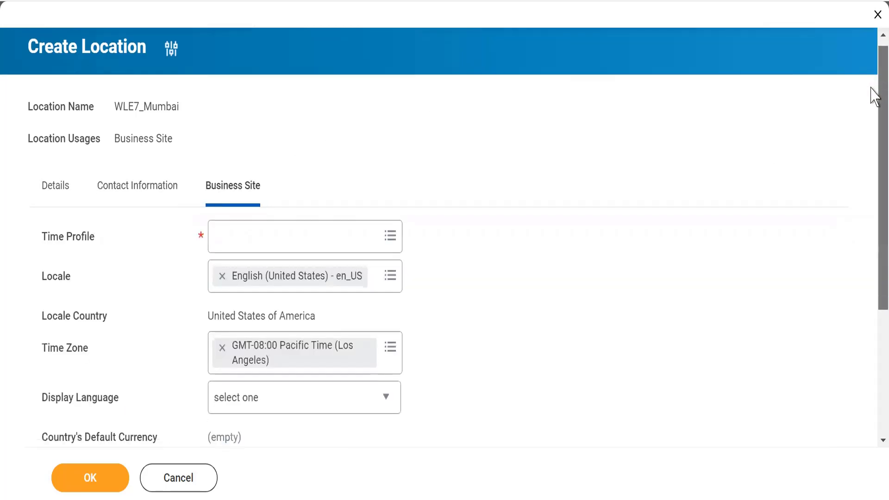
scroll(871, 123, "down", 4)
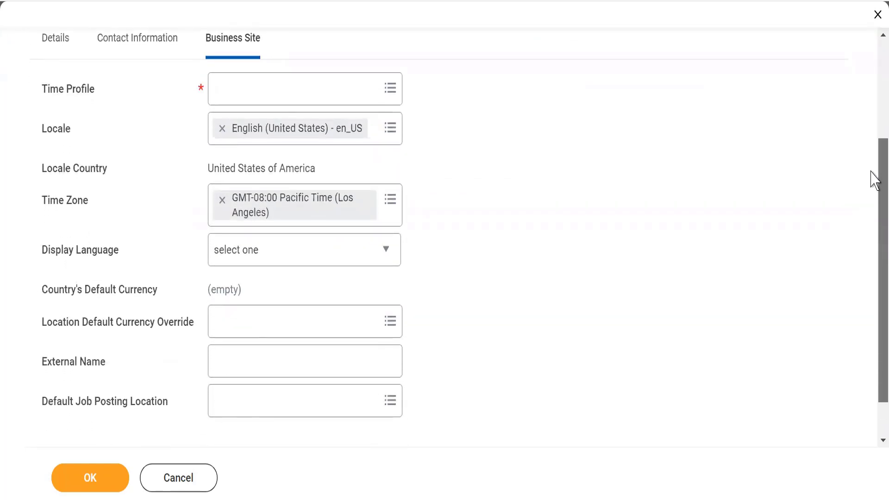
scroll(875, 166, "up", 2)
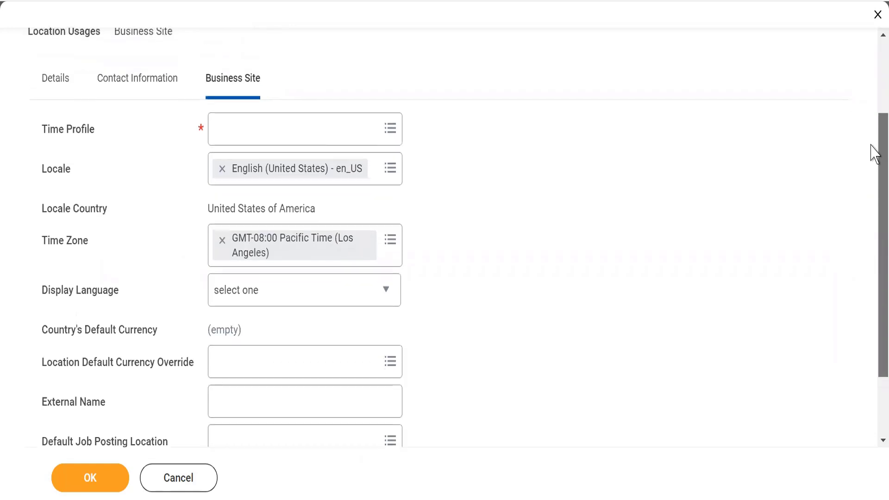
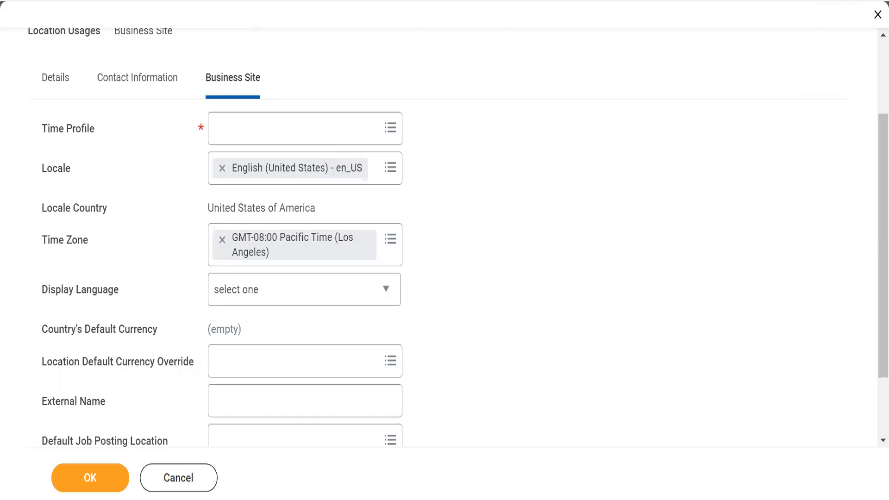
Step: Set the business site's Time Profile to Standard Hours - 40
left_click(315, 133)
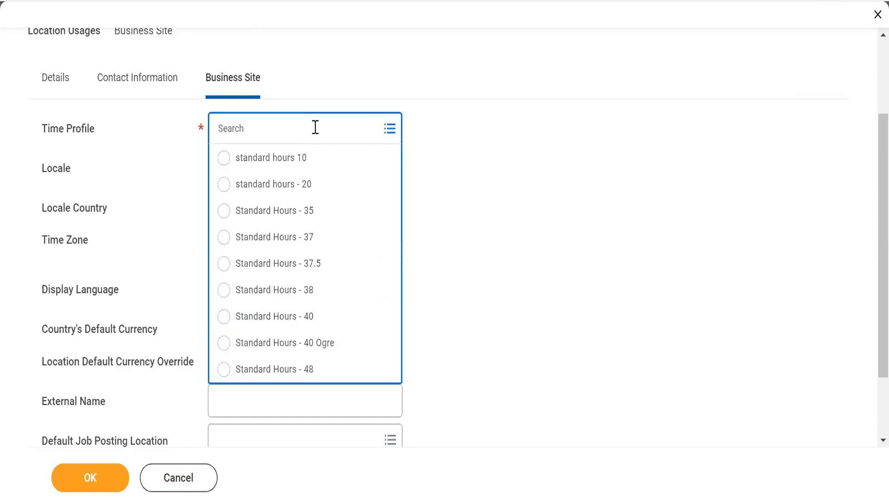
left_click(223, 317)
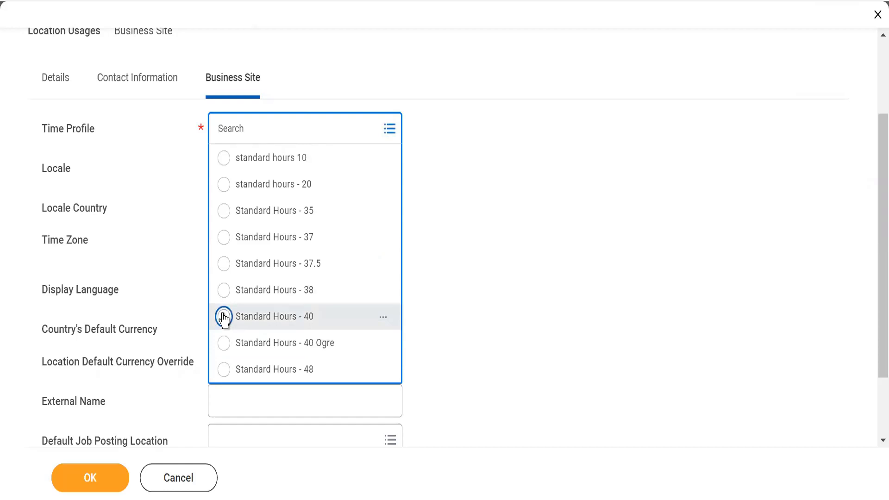
left_click(223, 318)
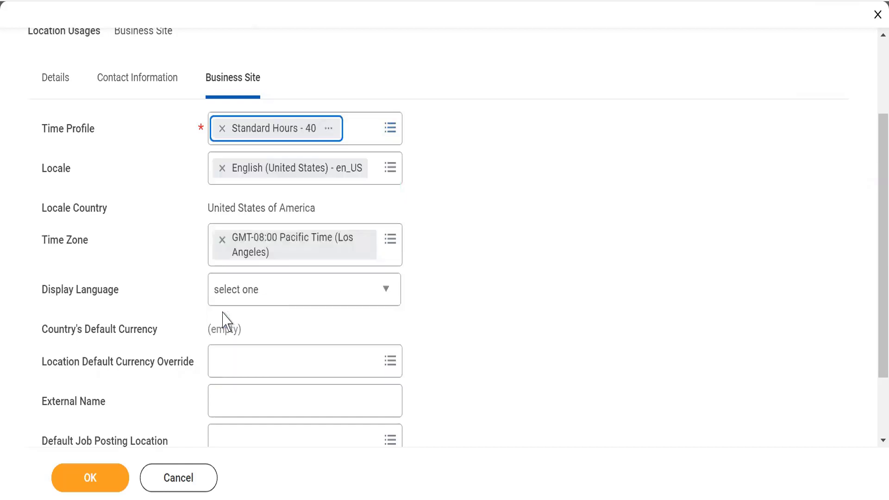
Step: Replace the business site's Locale with English (India) - en_IN and check the Locale Country
left_click(222, 169)
type("ind")
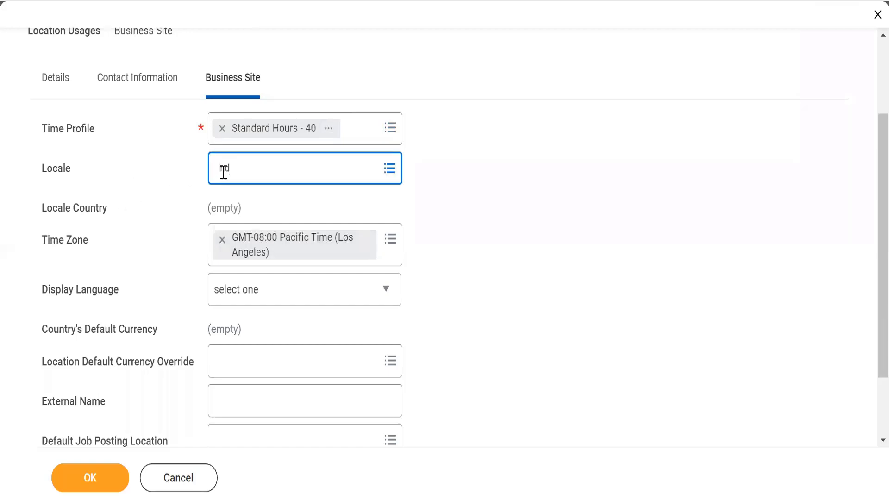
key("Return")
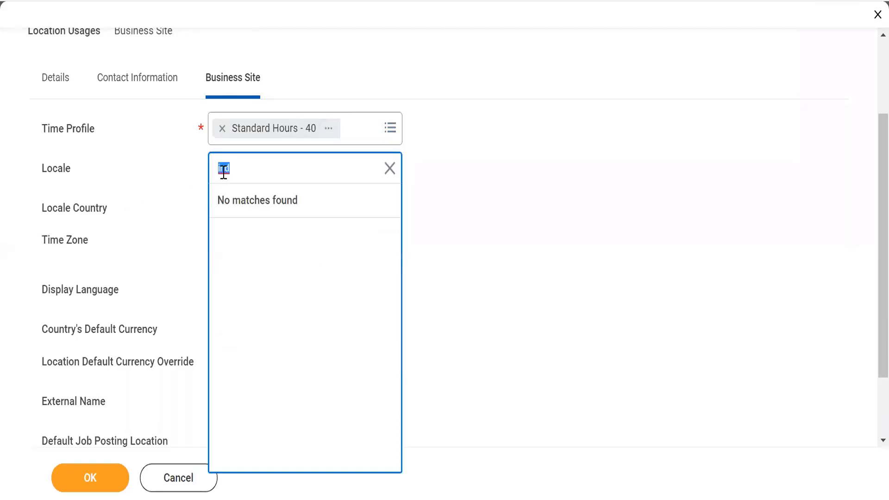
left_click(389, 168)
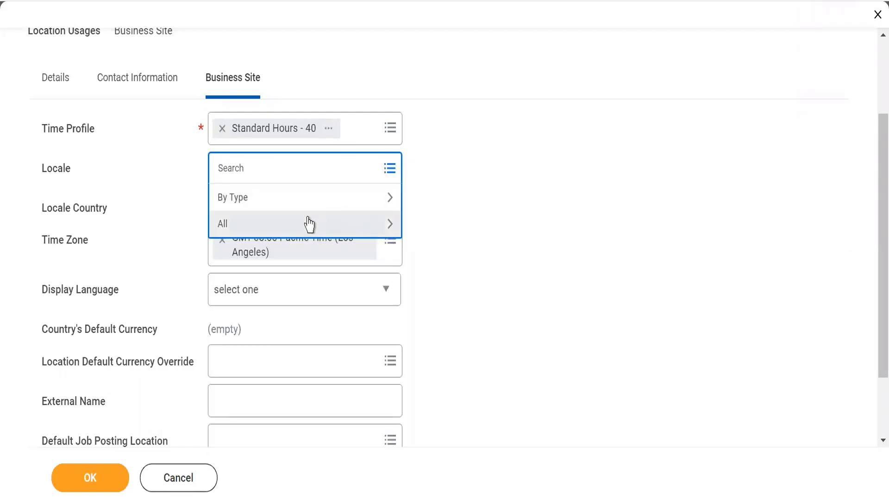
left_click(296, 226)
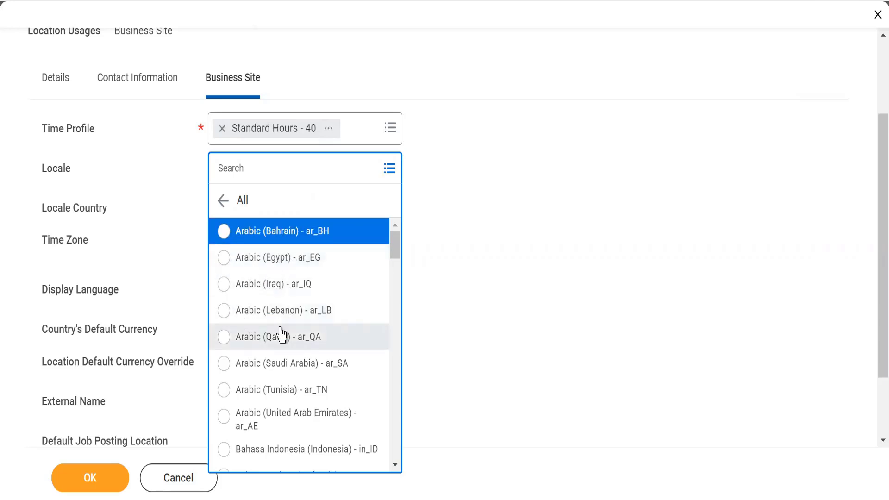
left_click(396, 464)
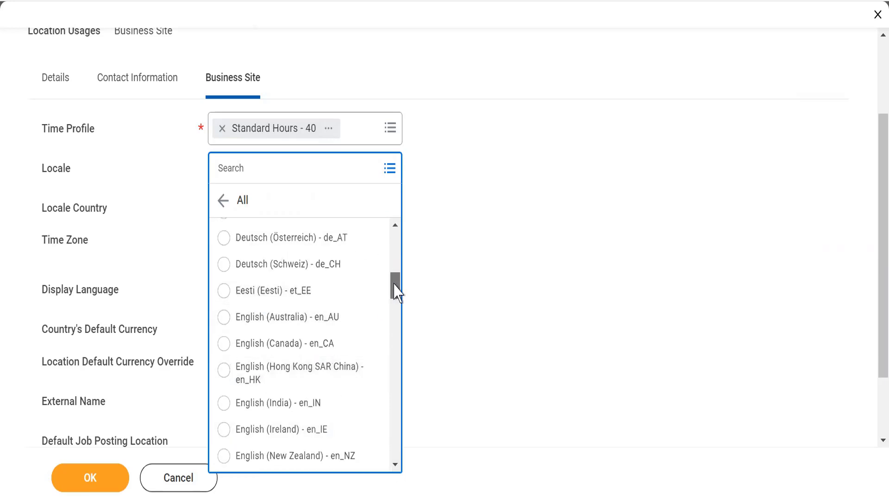
left_click(224, 406)
left_click(473, 282)
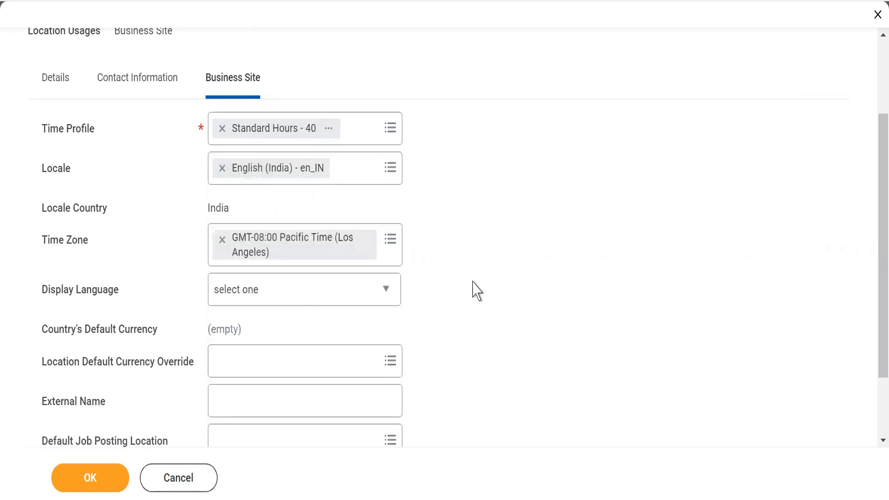
left_click_drag(204, 214, 234, 212)
Step: Replace the business site's Time Zone with GMT+05:30 India Standard Time (Kolkata)
left_click(221, 242)
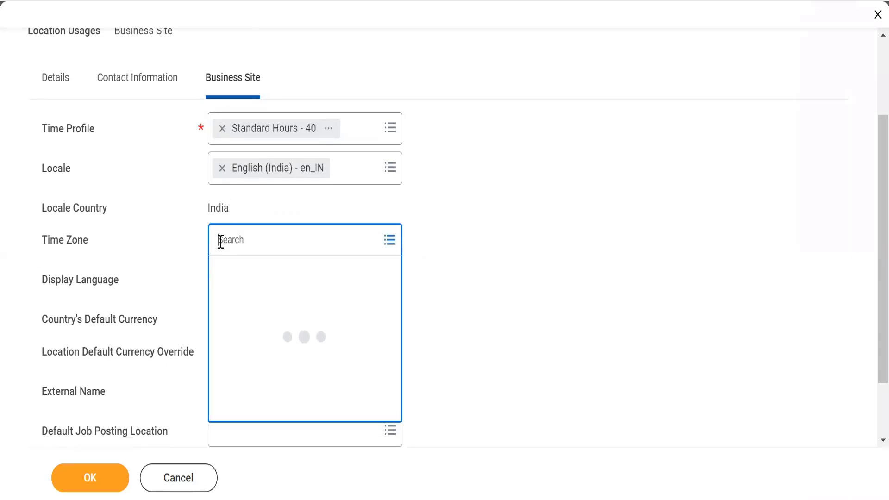
type("India")
key("Return")
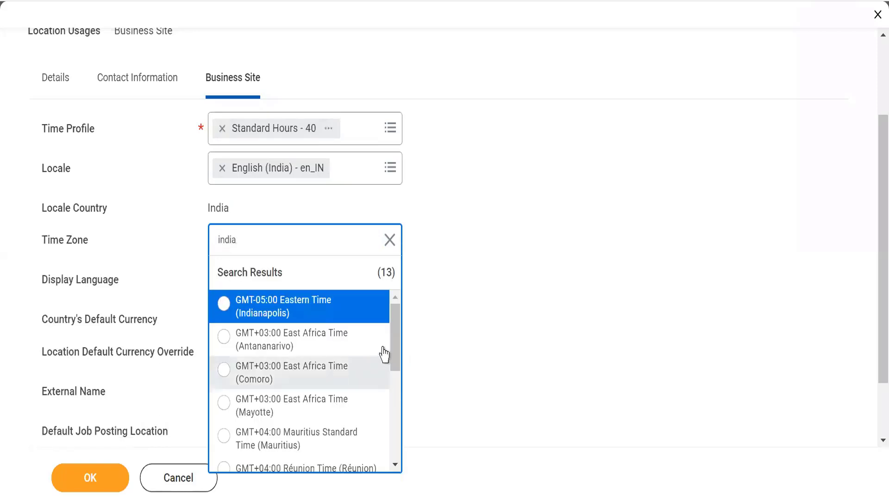
scroll(397, 373, "down", 1)
left_click_drag(397, 384, 394, 438)
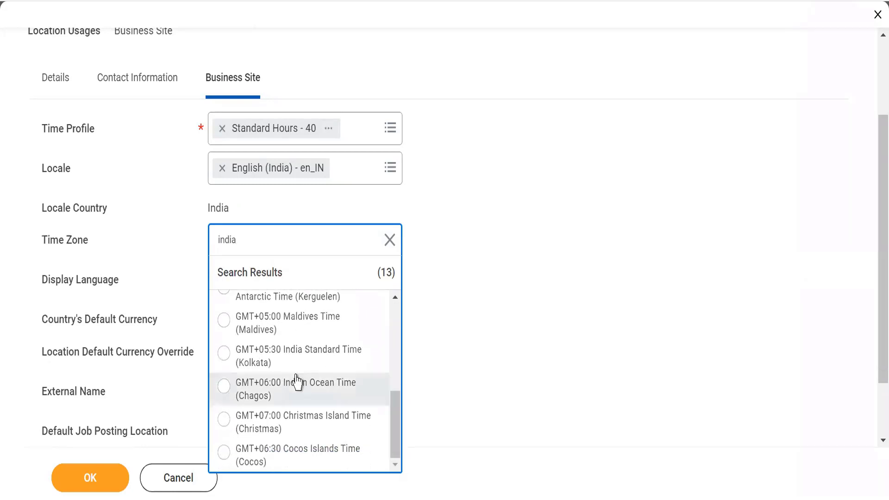
left_click(225, 355)
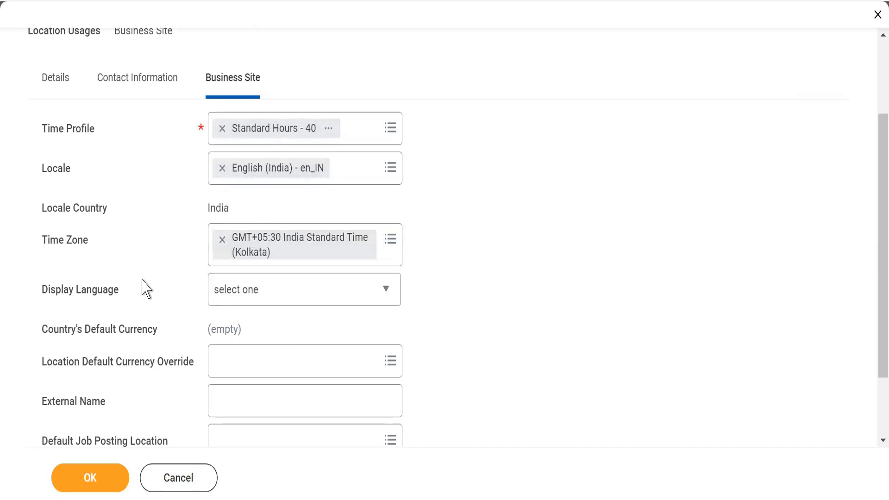
Step: Set the Display Language to English and look through the other available languages, keeping English
double_click(58, 296)
double_click(84, 298)
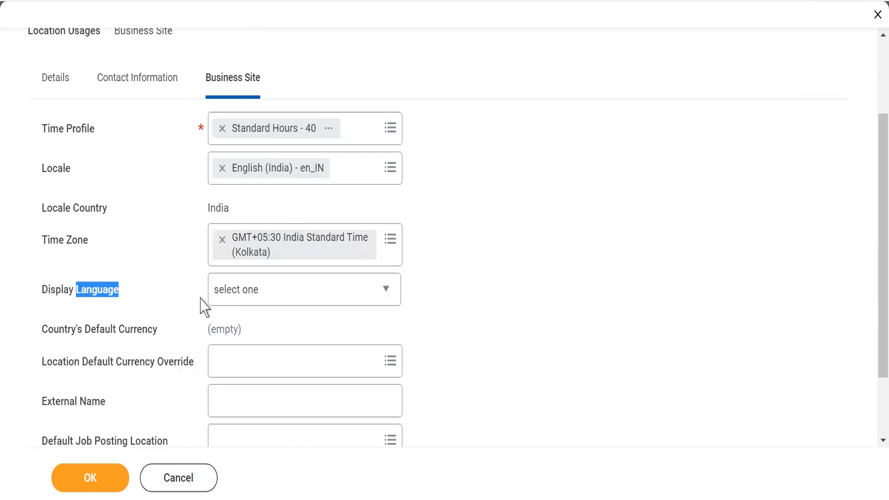
left_click(253, 306)
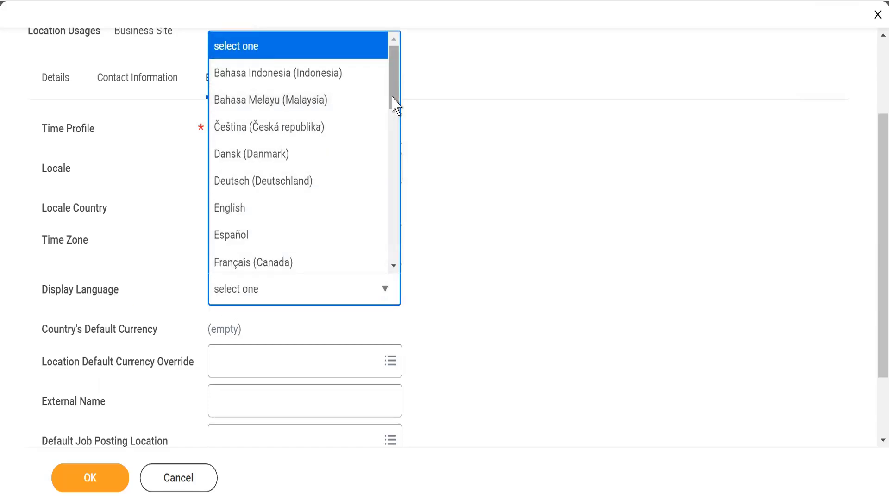
left_click_drag(393, 99, 393, 132)
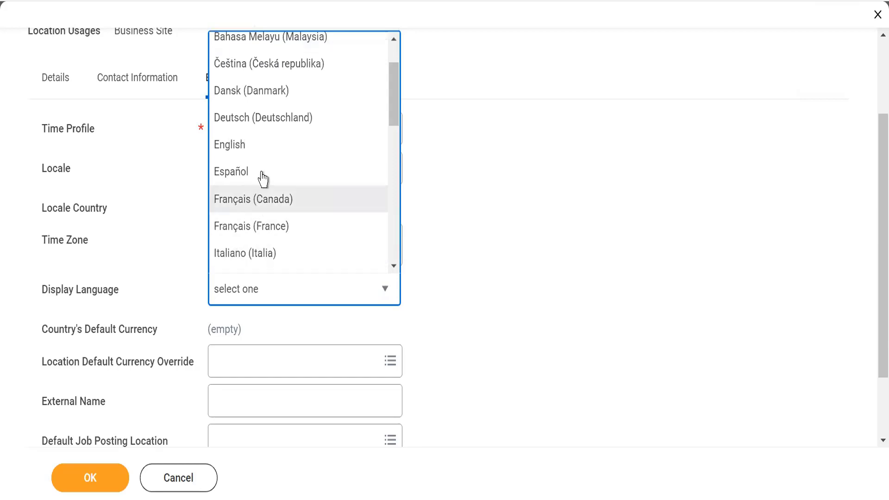
left_click(235, 152)
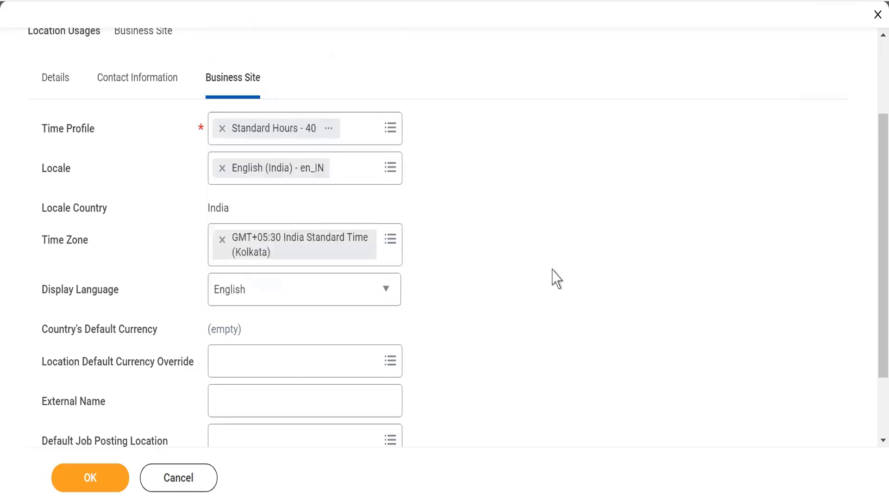
left_click(350, 305)
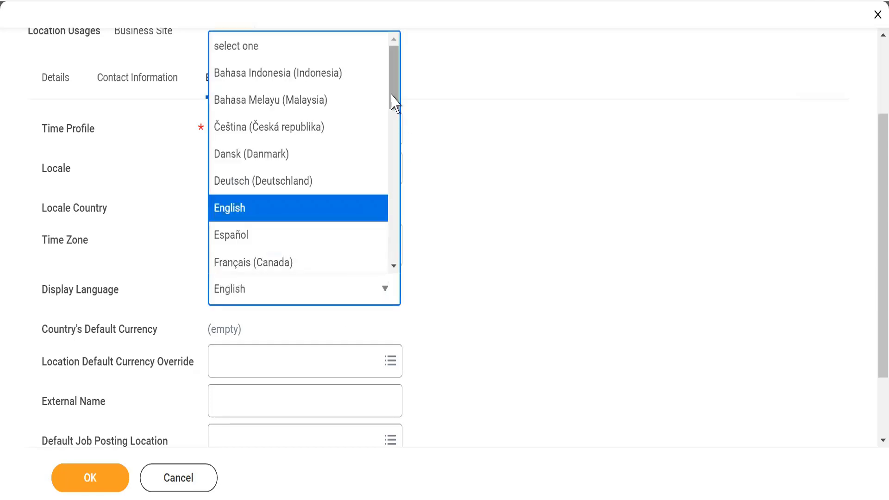
left_click_drag(393, 99, 404, 276)
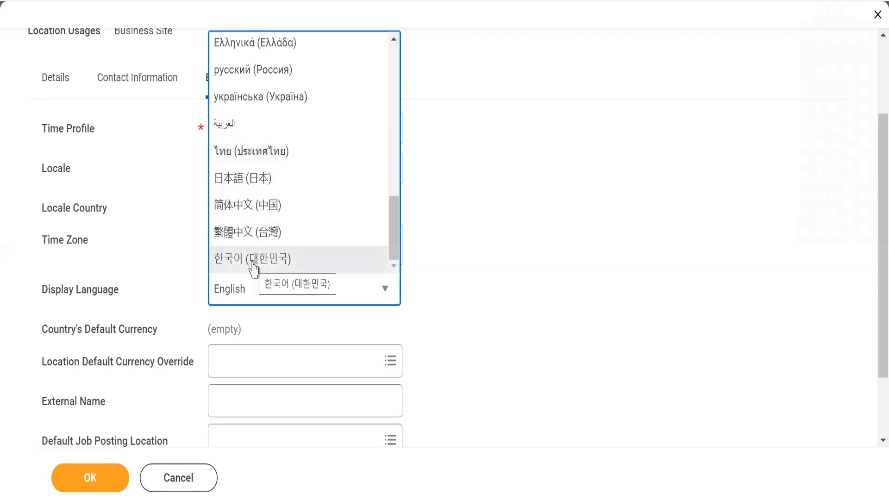
left_click(477, 208)
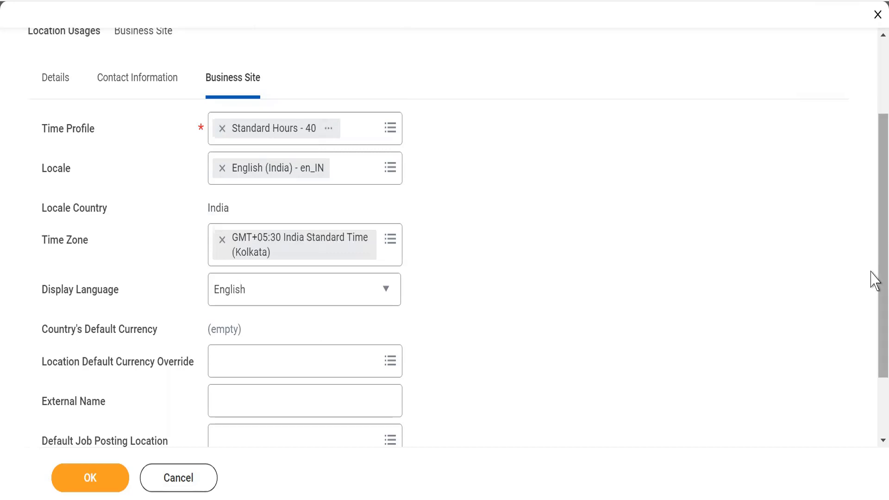
Step: Examine the Country's Default Currency against the Locale Country, and the choices for Location Default Currency Override
scroll(875, 337, "down", 2)
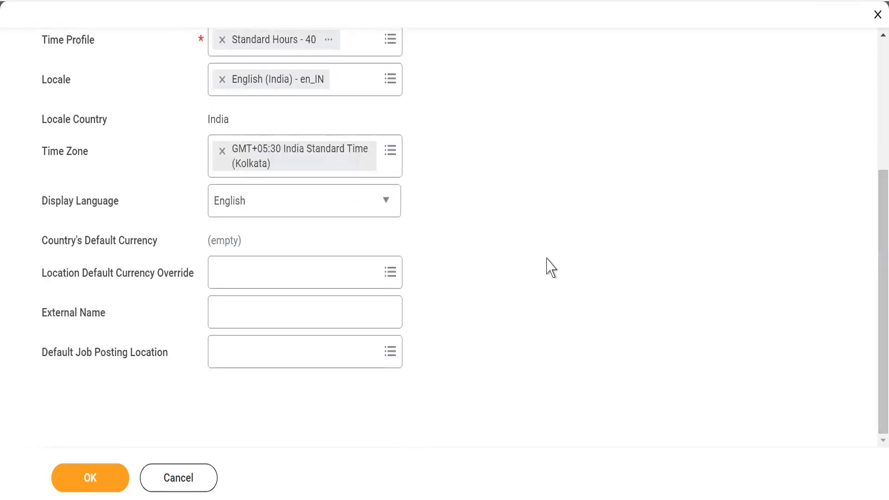
left_click_drag(60, 247, 144, 252)
left_click(263, 241)
left_click_drag(208, 244, 250, 246)
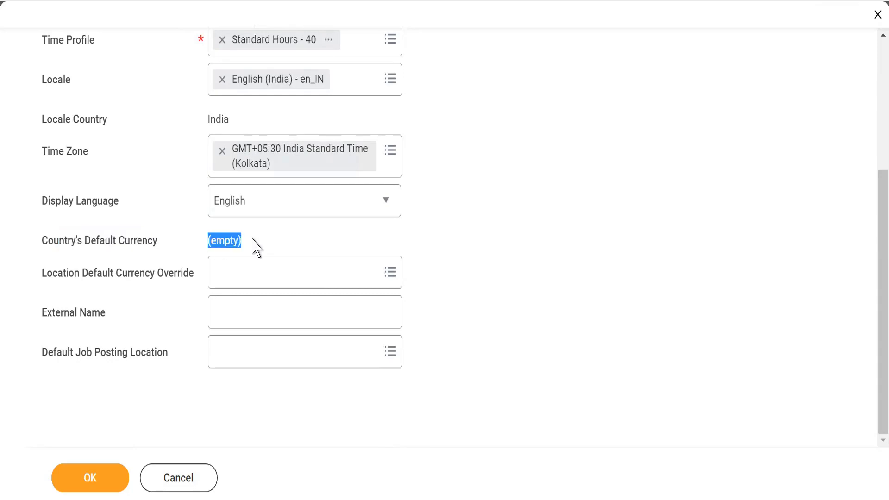
left_click(256, 246)
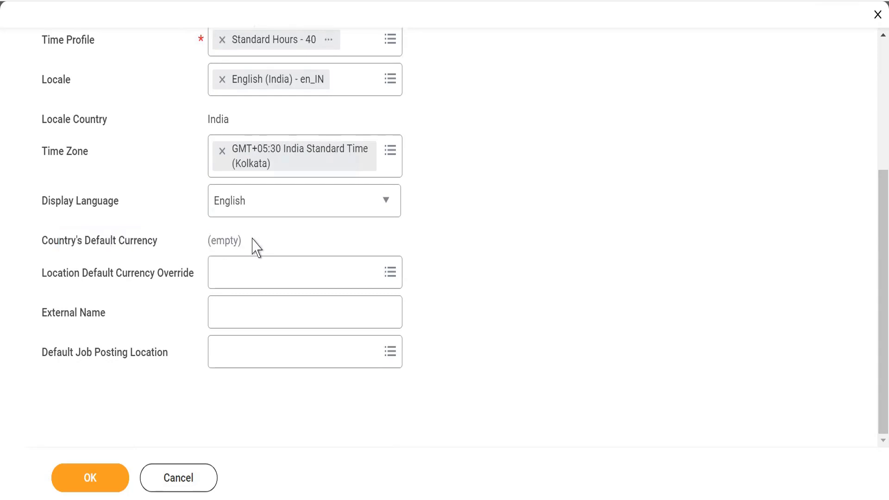
double_click(221, 120)
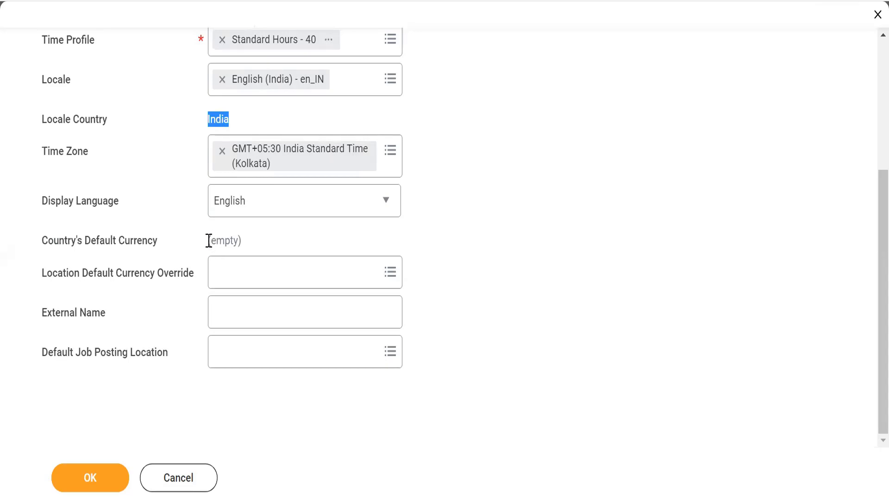
left_click_drag(212, 241, 255, 238)
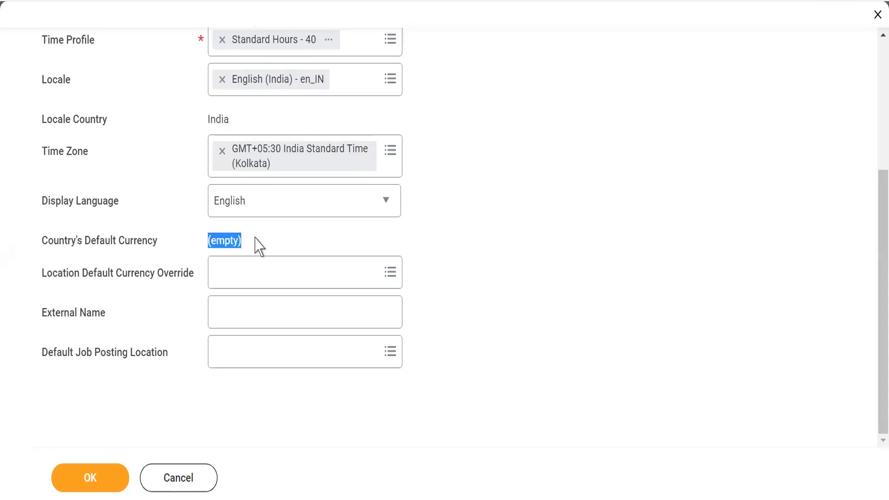
left_click(254, 283)
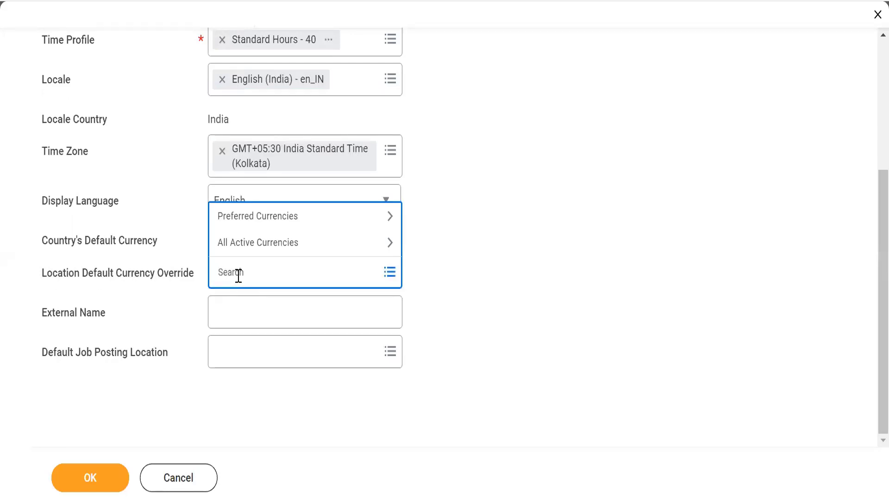
left_click(158, 233)
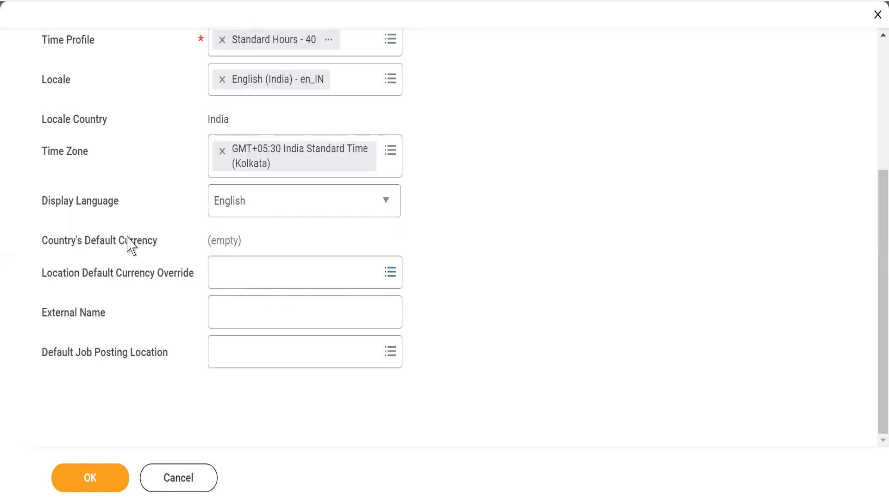
triple_click(228, 238)
Step: Submit the new WLE7_Mumbai location without a currency override and review its saved details
left_click(176, 403)
left_click(83, 481)
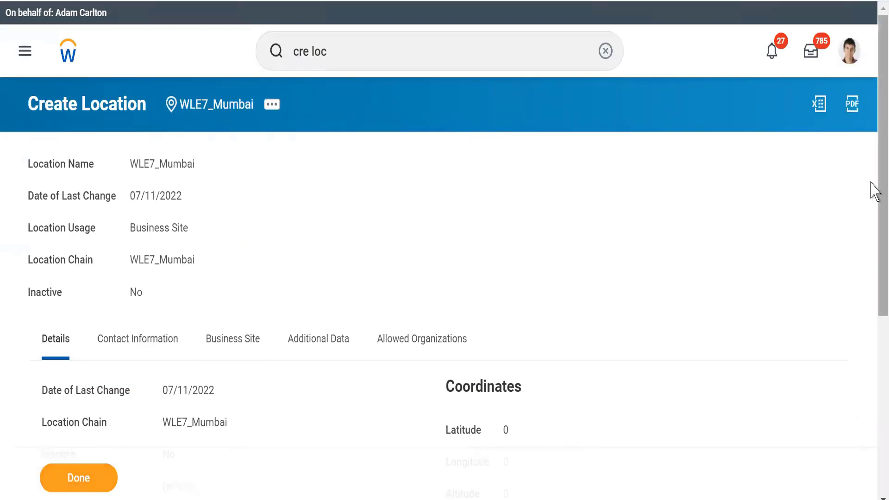
scroll(872, 377, "down", 6)
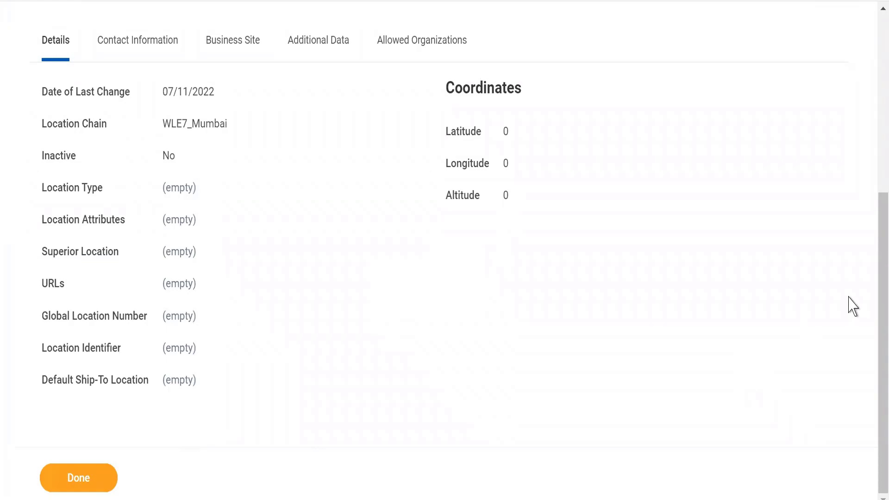
scroll(875, 203, "up", 4)
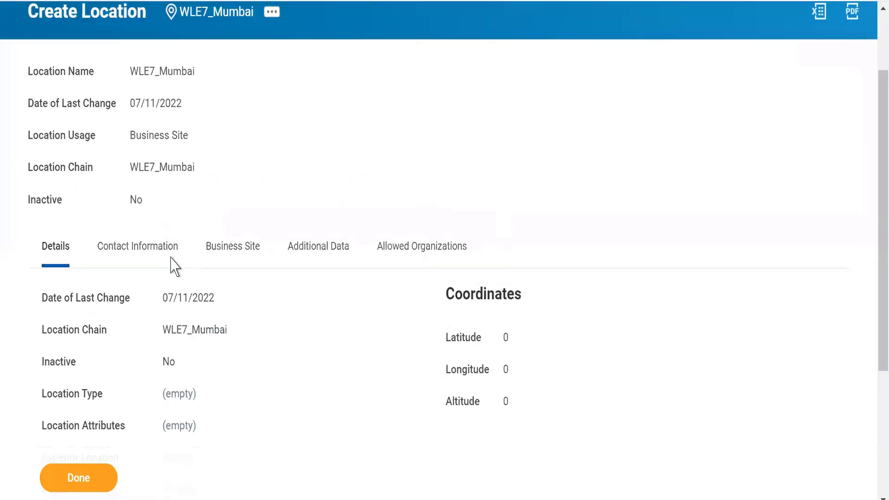
Step: Review the contact information of the created location, checking the Mumbai address and its Business, Remit To and Shipping usages
left_click(153, 254)
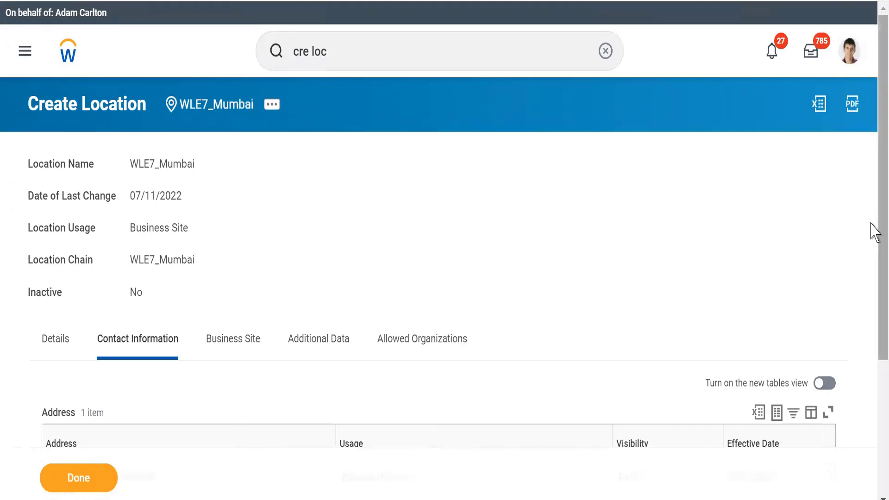
scroll(873, 381, "down", 4)
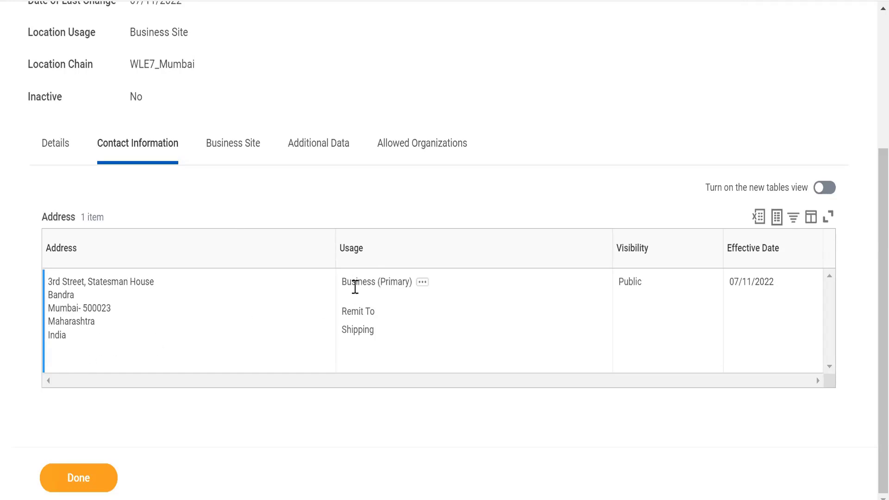
triple_click(355, 287)
left_click(388, 280)
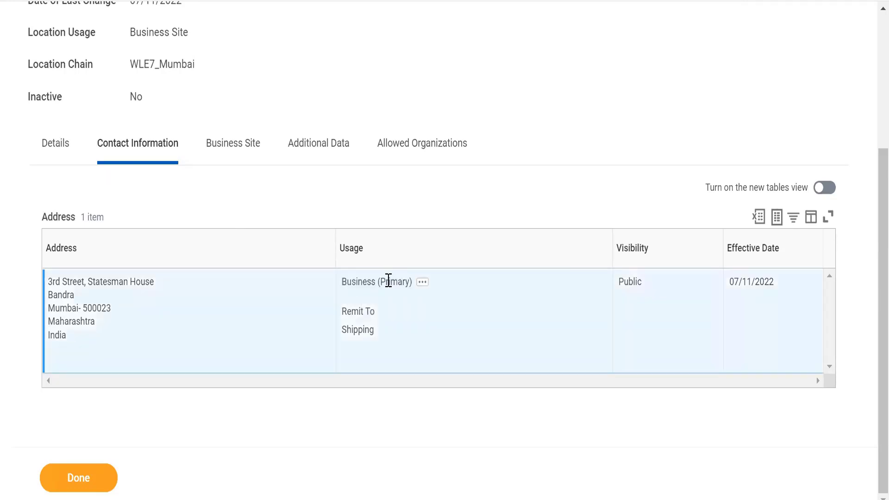
double_click(388, 280)
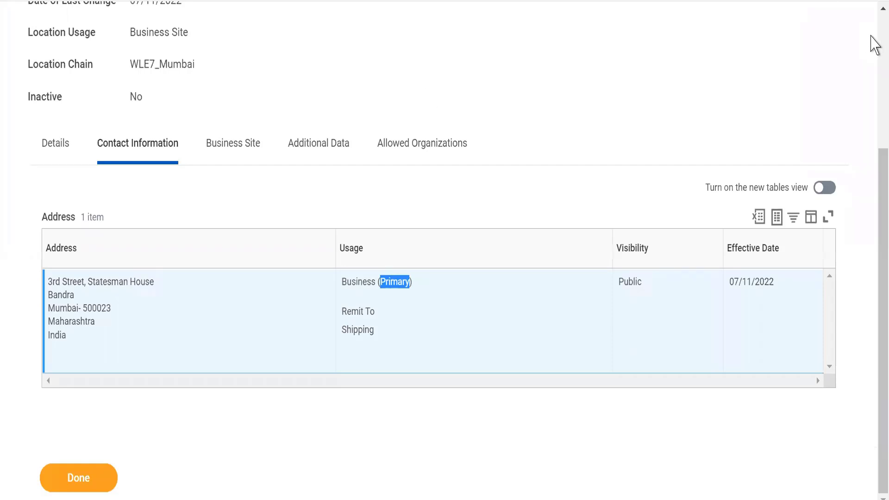
scroll(874, 44, "up", 5)
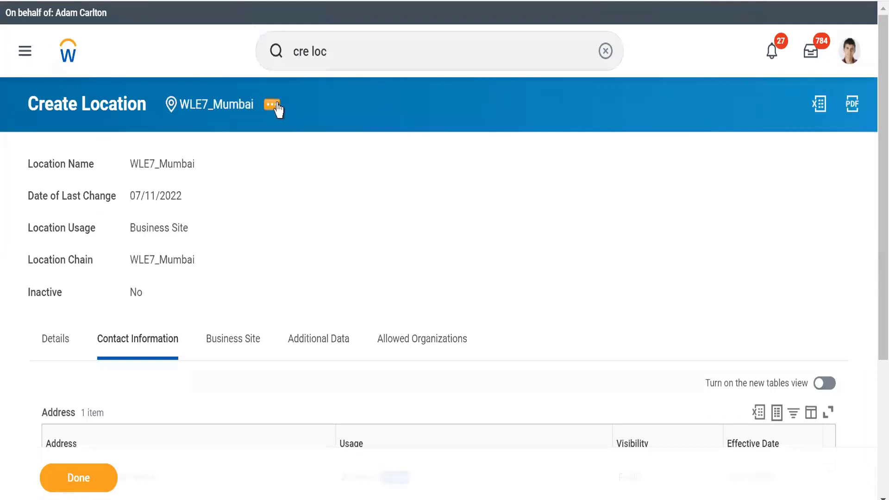
Step: Open the WLE7_Mumbai location for editing through its related actions
left_click(272, 105)
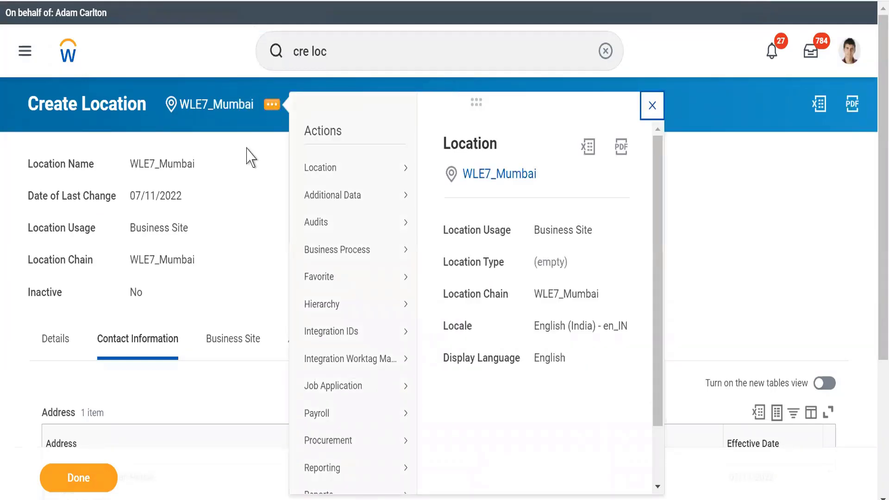
left_click(270, 109)
left_click(272, 107)
mouse_move(327, 176)
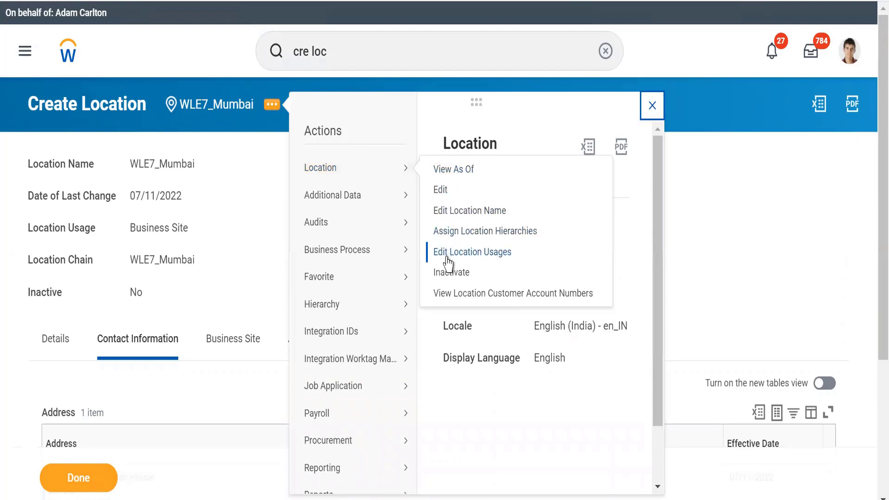
left_click(441, 194)
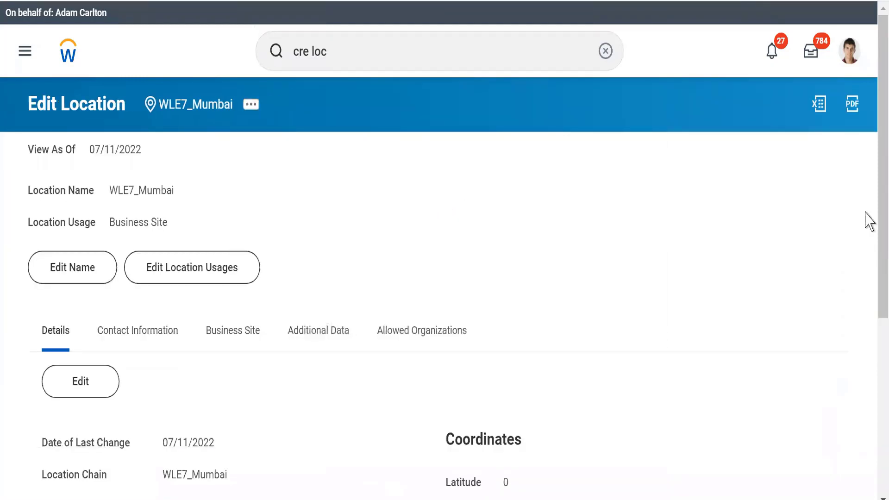
Step: Edit the location's contact information and add a second address entry below the existing one
left_click_drag(871, 225, 871, 329)
scroll(874, 338, "down", 1)
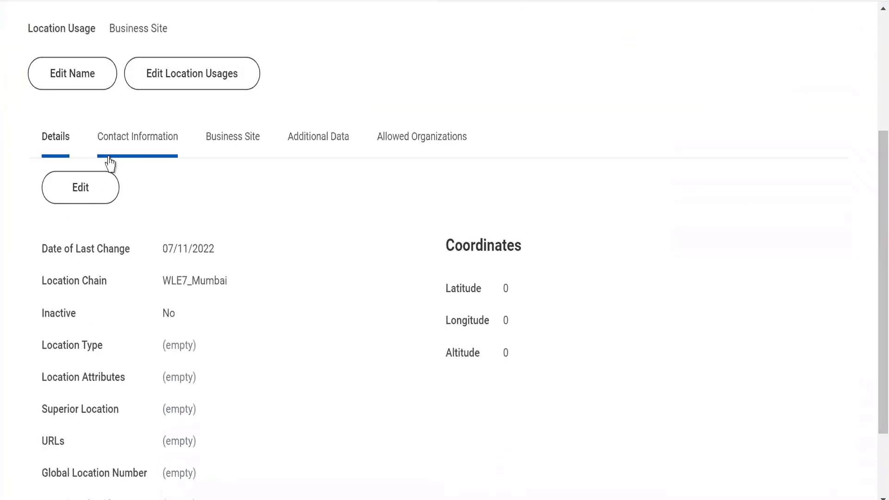
left_click(90, 186)
left_click(132, 158)
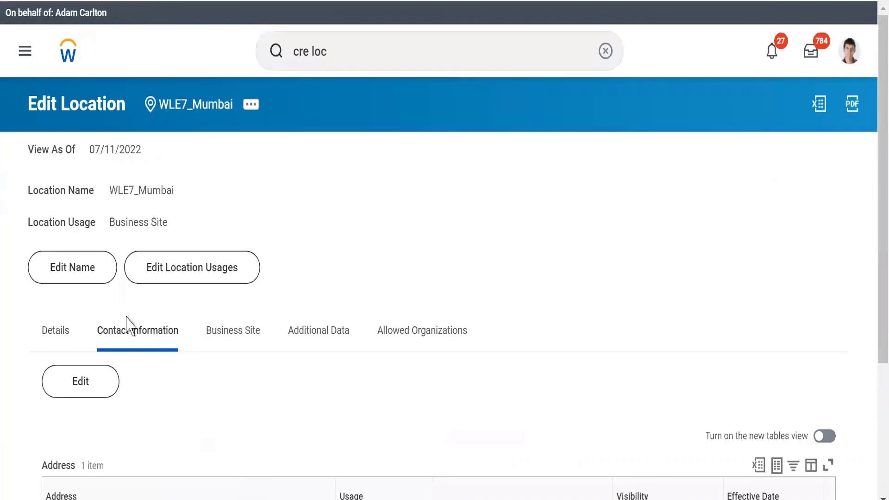
left_click(78, 379)
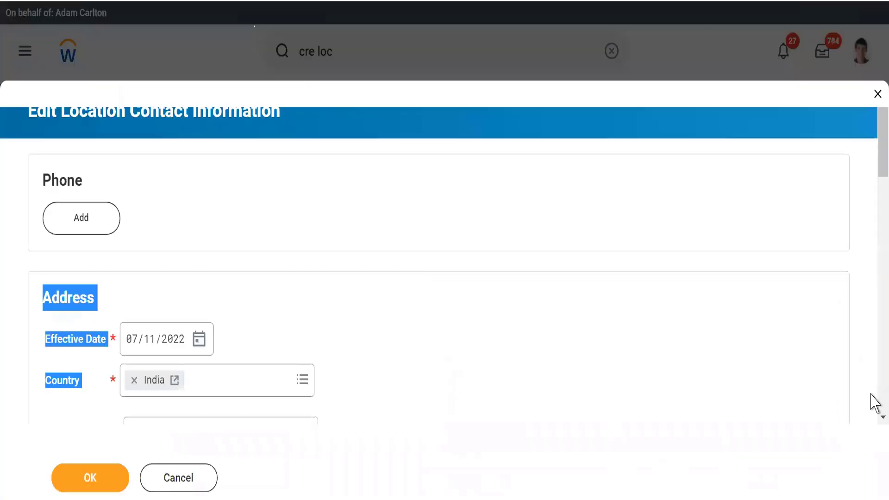
left_click_drag(871, 153, 871, 279)
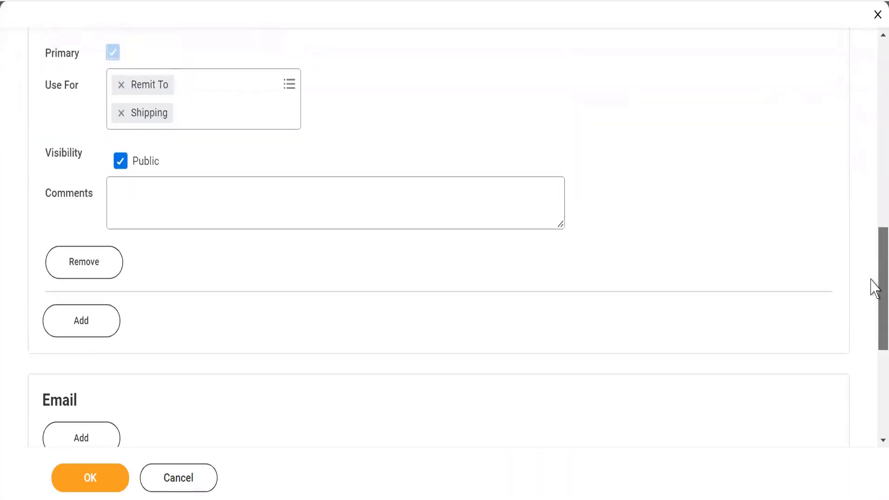
left_click(80, 332)
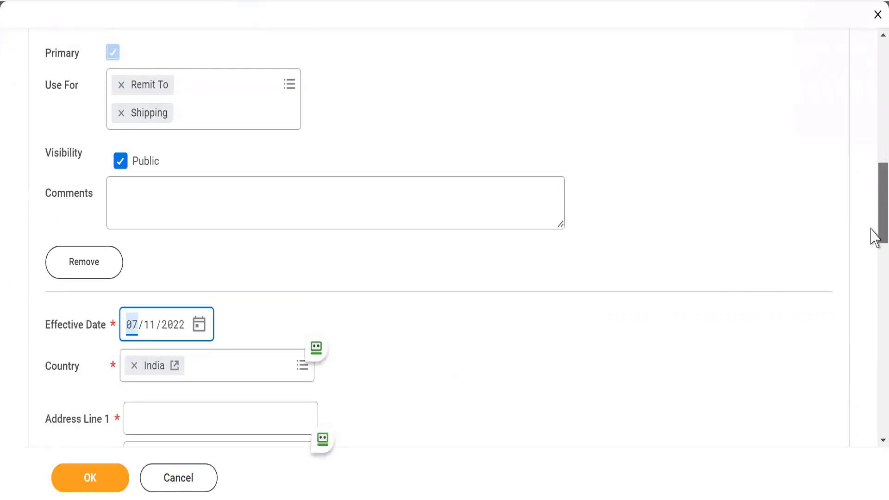
Step: Enter the street and area in Address Line 1 of the new India address
scroll(873, 245, "down", 7)
left_click(232, 127)
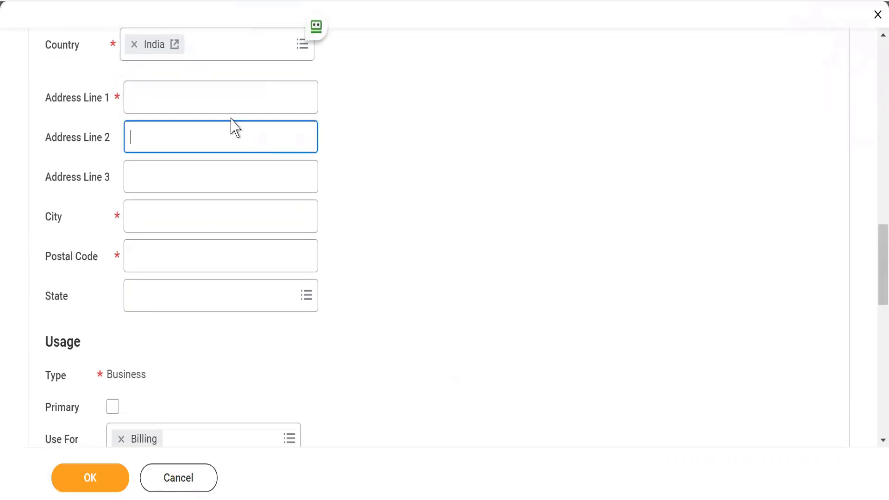
left_click(209, 102)
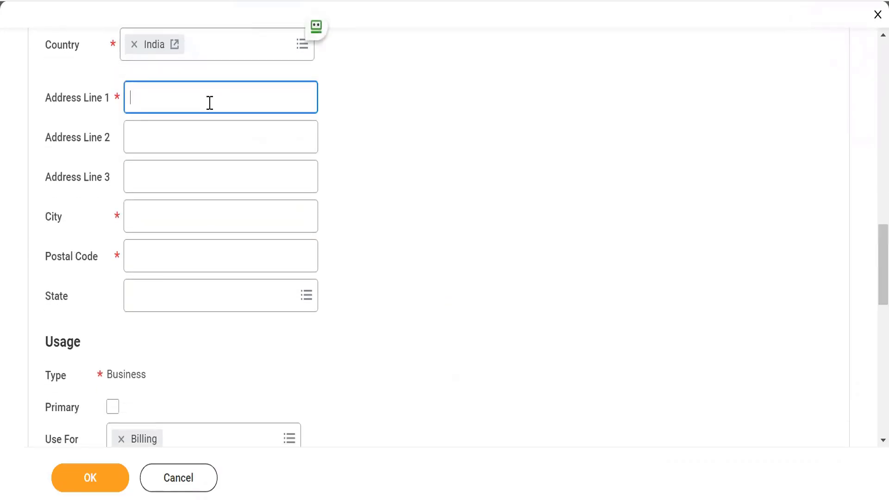
type("24th Street, Nari")
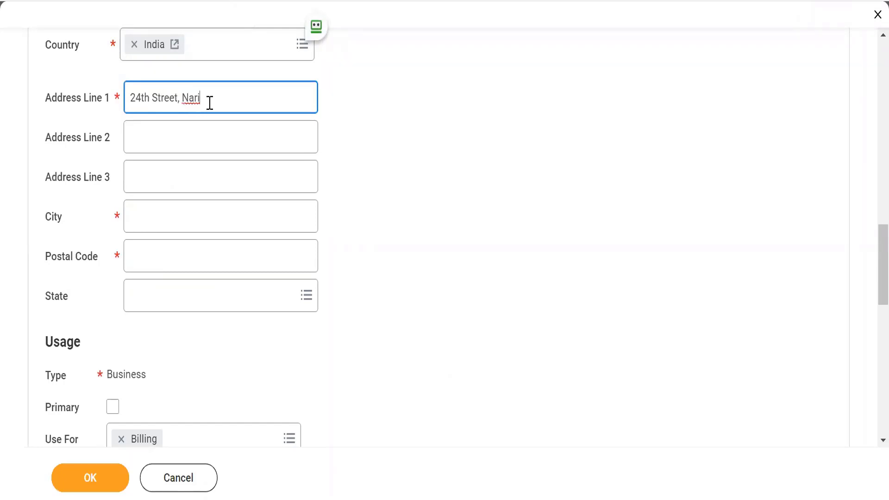
type("man Point")
Step: Leave Address Lines 2 and 3 blank, set the City to Mumbai and enter the postal code
key("Tab")
key("Tab")
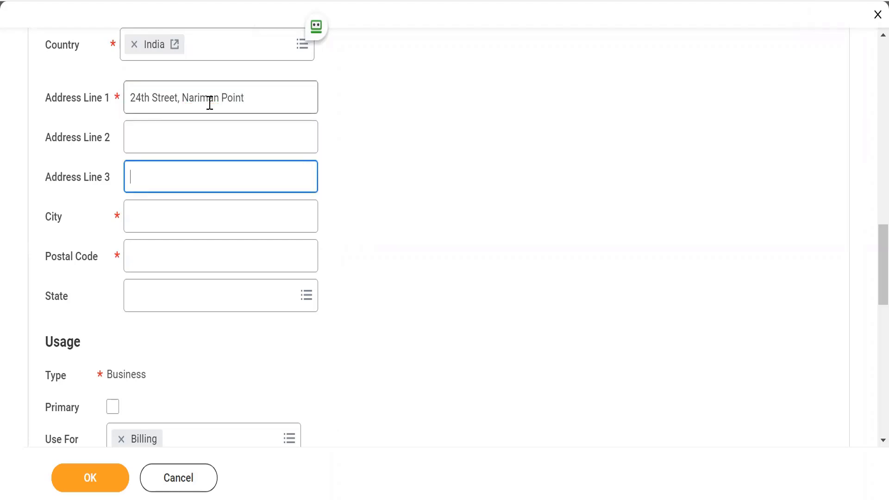
key("Tab")
type("Mumb")
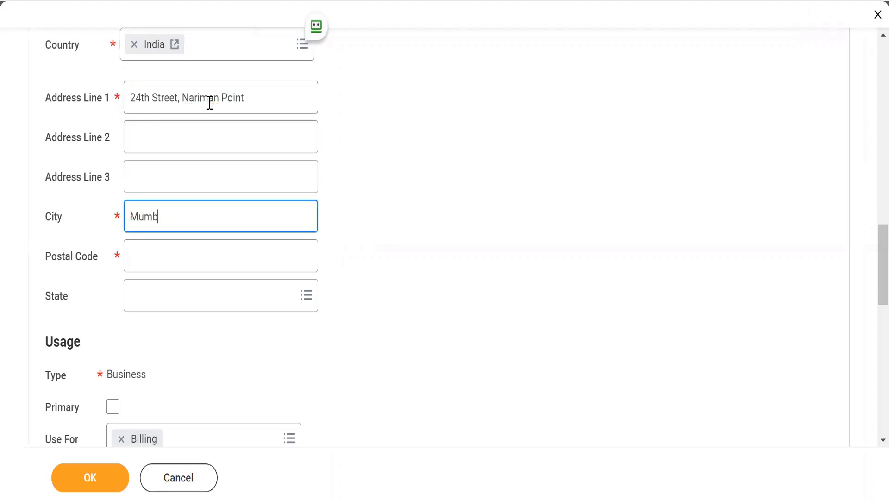
type("ai")
key("Tab")
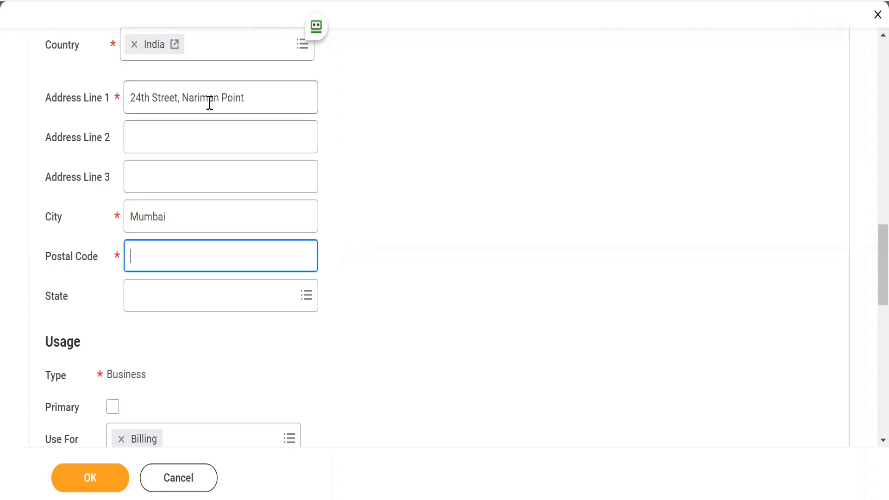
type("500002")
Step: Set the State of the new address to Maharashtra
key("Tab")
type("AMaha")
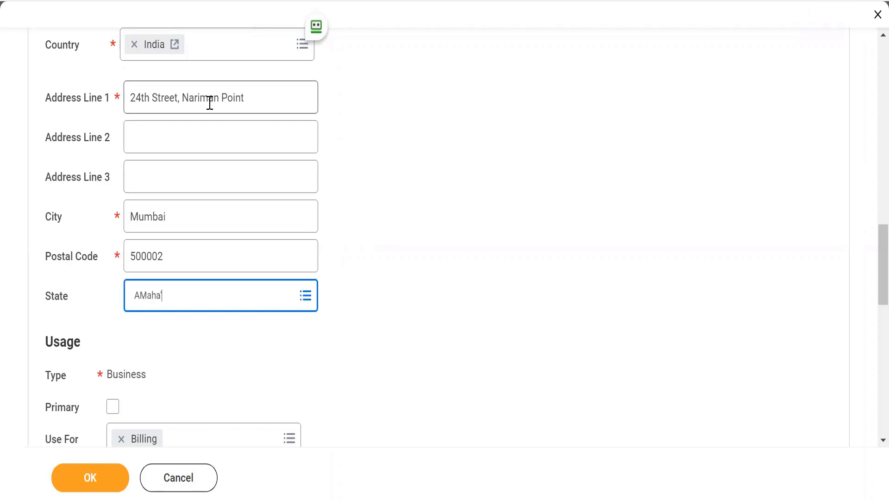
key("BackSpace")
key("BackSpace")
key("BackSpace")
key("BackSpace")
key("BackSpace")
type("Maha")
key("Return")
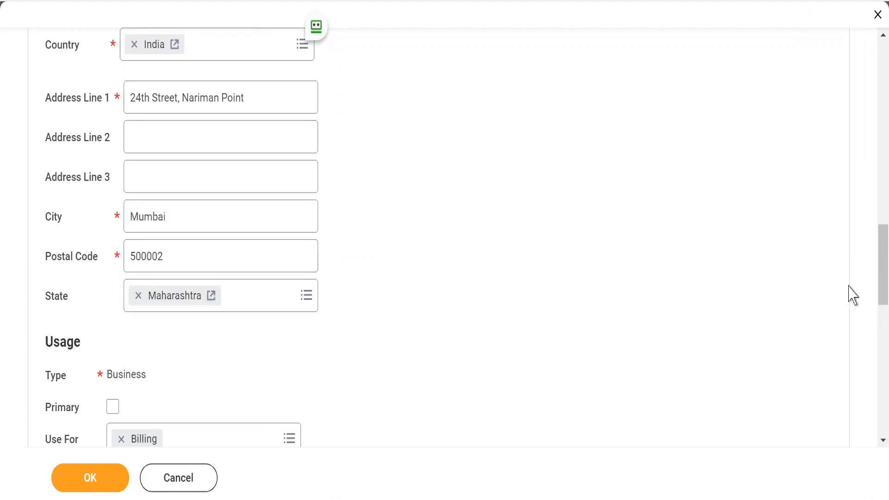
Step: Mark the new address as Primary, keeping its Billing, Remit To and Shipping uses, and submit the contact information
scroll(869, 273, "down", 2)
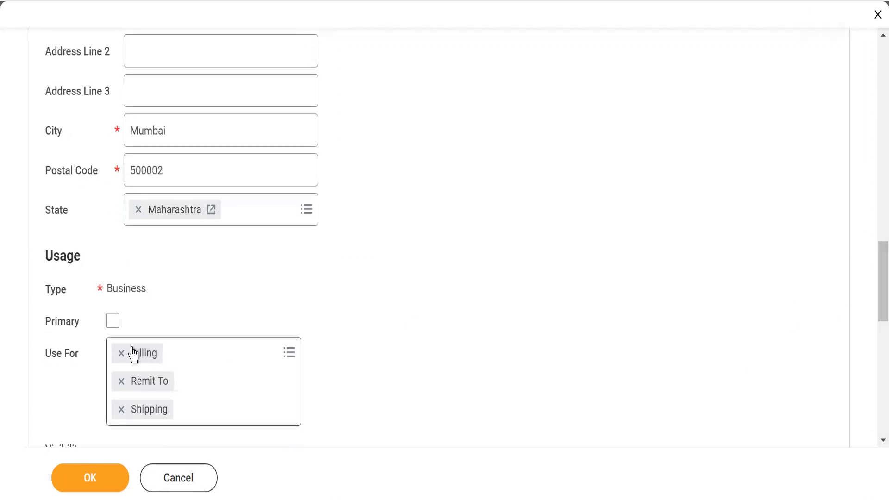
left_click(112, 322)
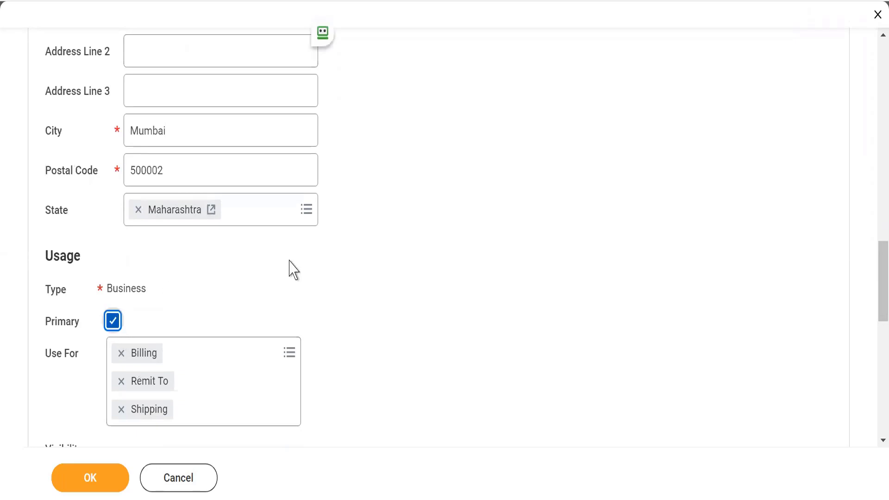
left_click(75, 481)
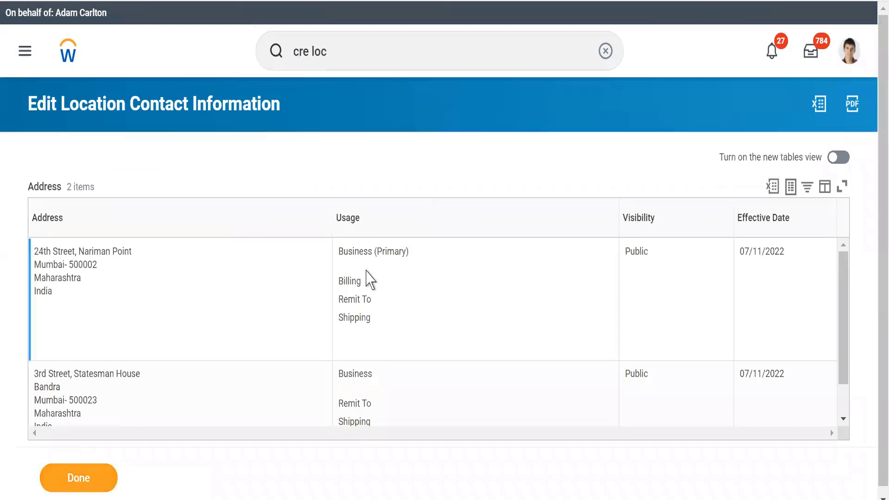
Step: Review the newly added address and its primary Business usage in the saved address table
left_click_drag(54, 250, 142, 274)
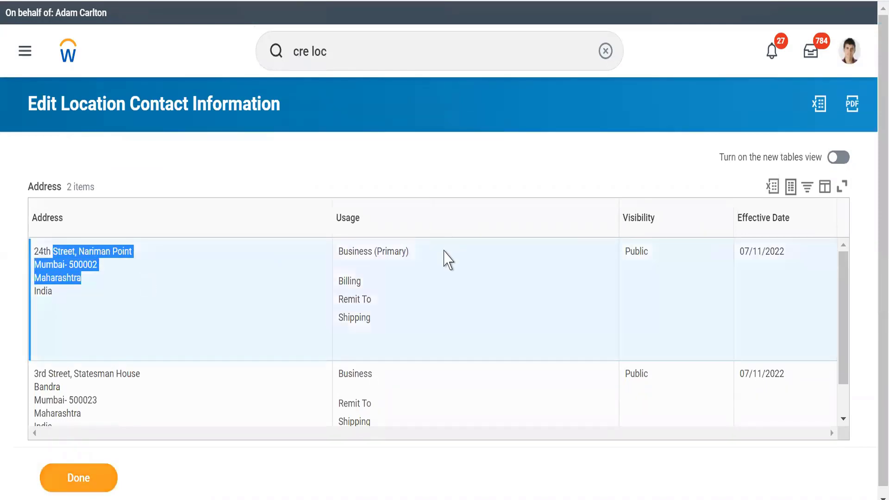
double_click(393, 252)
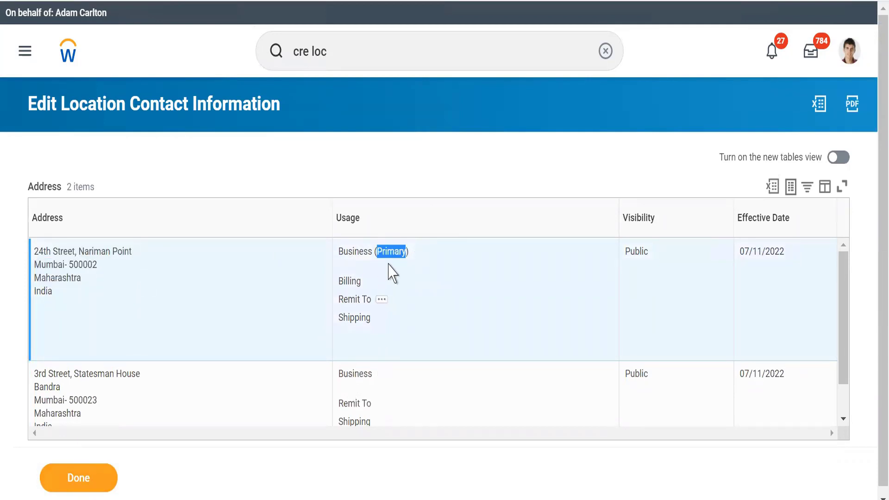
double_click(399, 258)
left_click(284, 153)
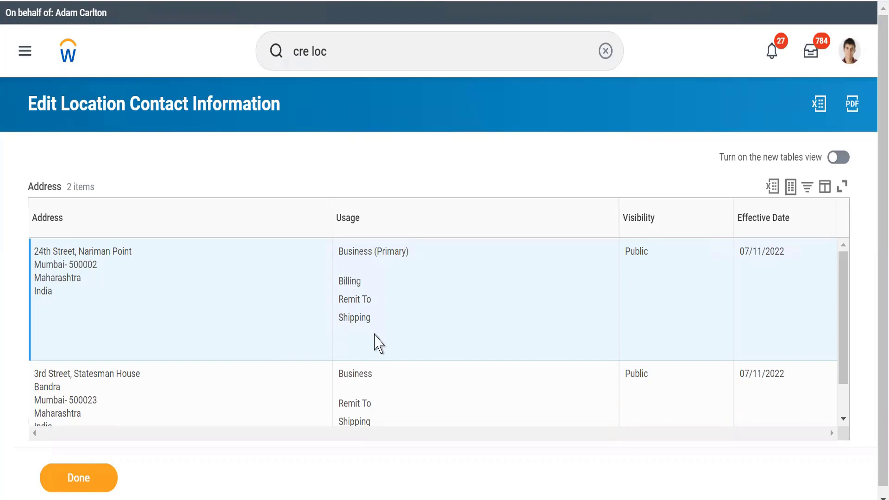
Step: Examine the related actions of the Business (Primary) usage, including the Integration IDs options
mouse_move(358, 251)
left_click(419, 253)
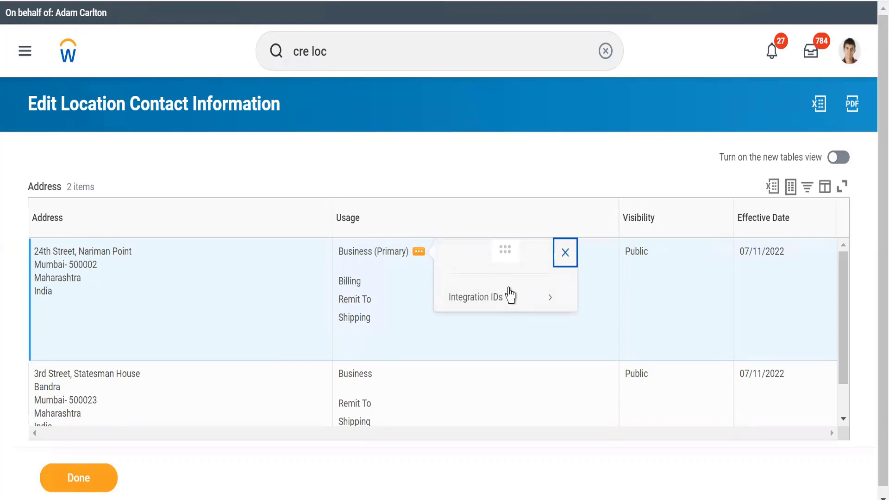
mouse_move(511, 298)
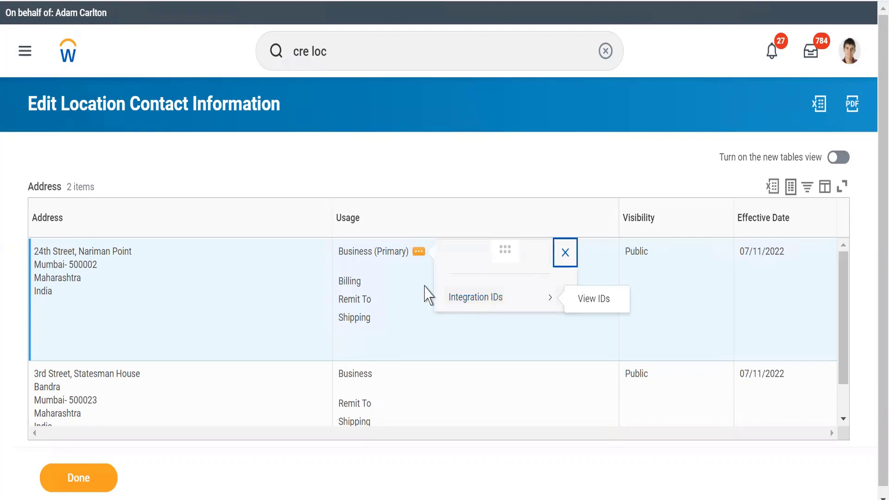
left_click(425, 286)
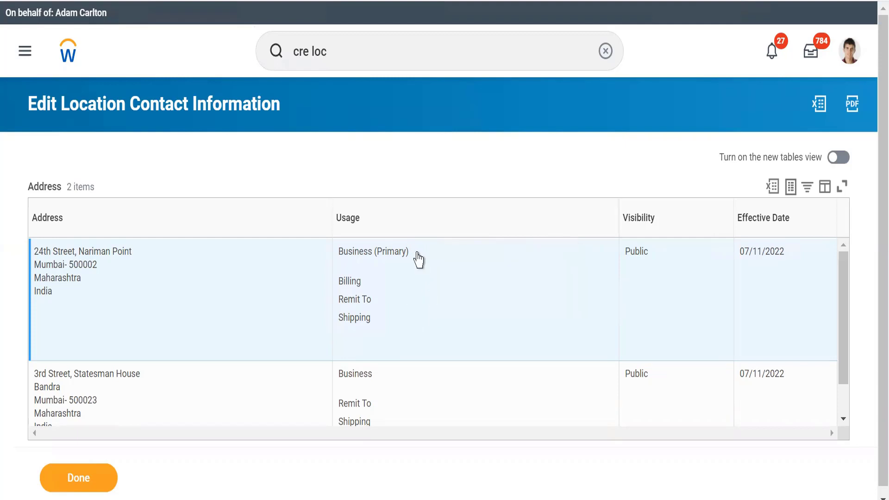
left_click(419, 253)
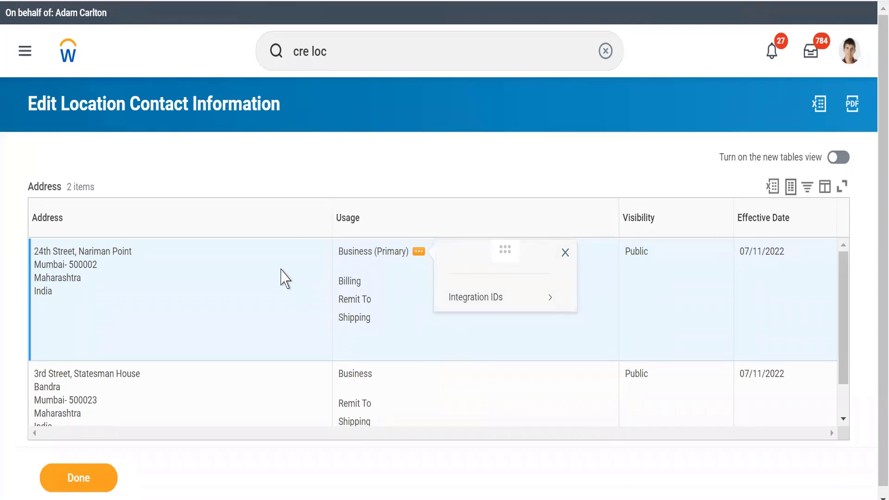
left_click(286, 277)
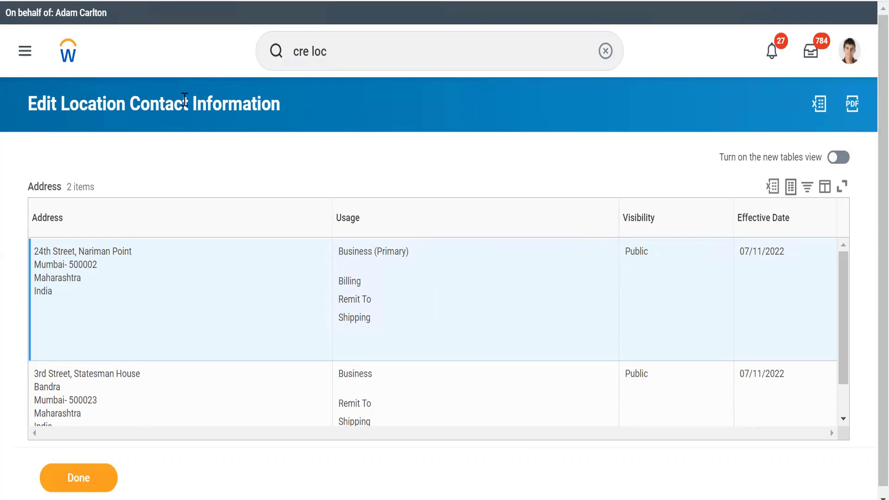
Step: Finish the contact information review and look through the actions available for the WLE7_Mumbai location
left_click(80, 477)
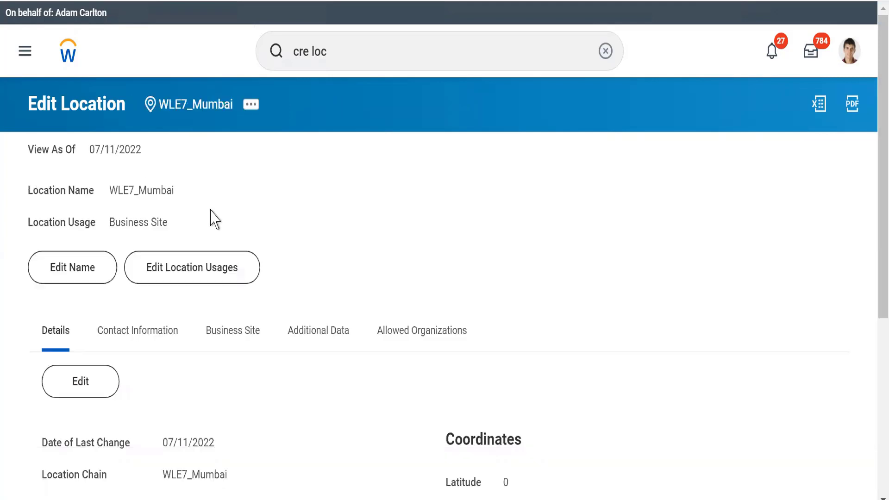
left_click(252, 107)
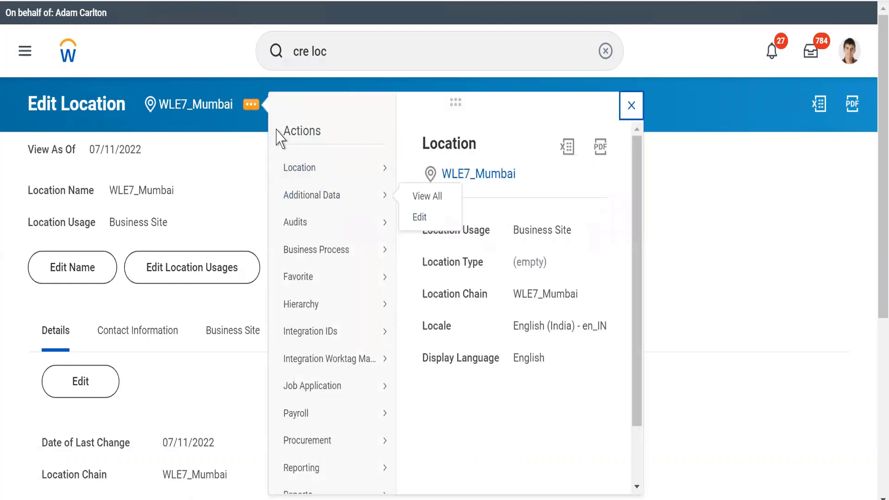
left_click_drag(277, 131, 332, 131)
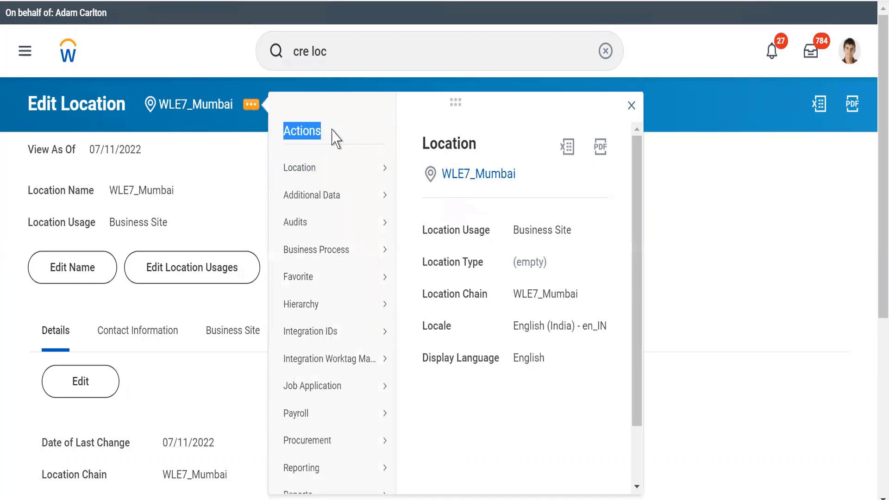
left_click(333, 131)
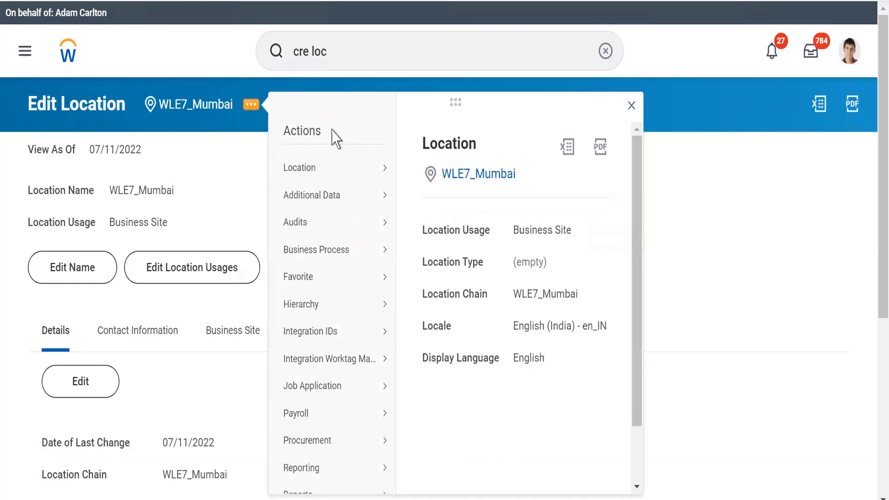
left_click(189, 197)
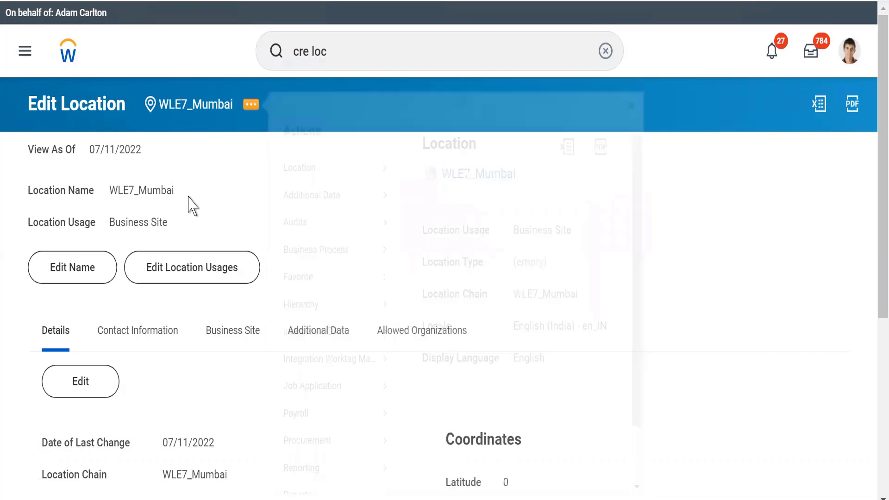
Step: Return to the home page, switch to the Notepad notes, and review the Location definition and the Create location task
left_click(67, 55)
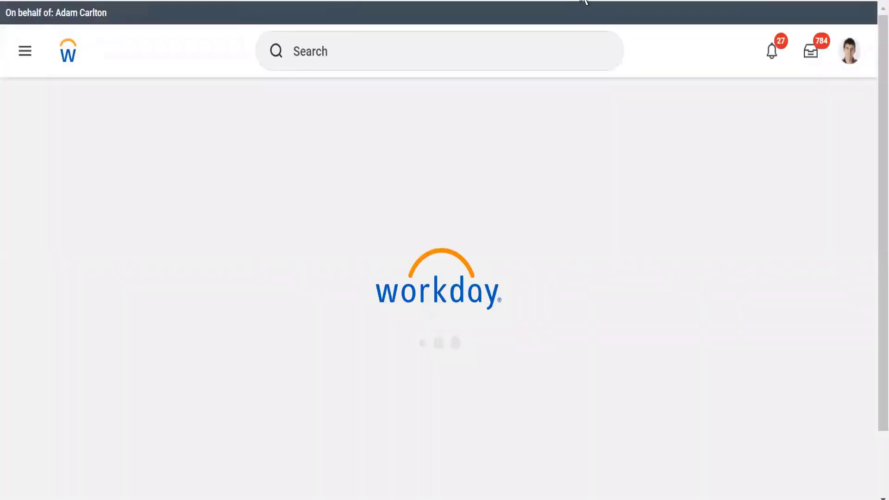
key("alt+Tab")
left_click(258, 188)
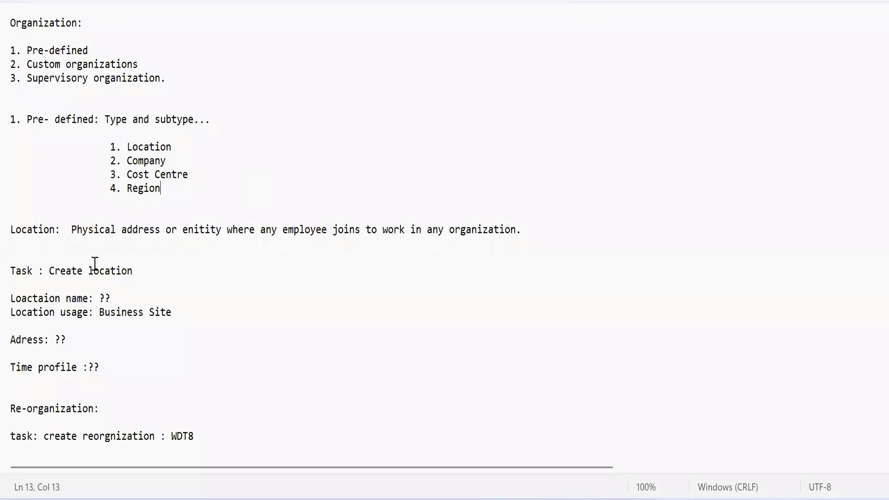
left_click_drag(72, 232, 557, 231)
left_click(557, 231)
left_click(51, 271)
left_click_drag(51, 271, 148, 280)
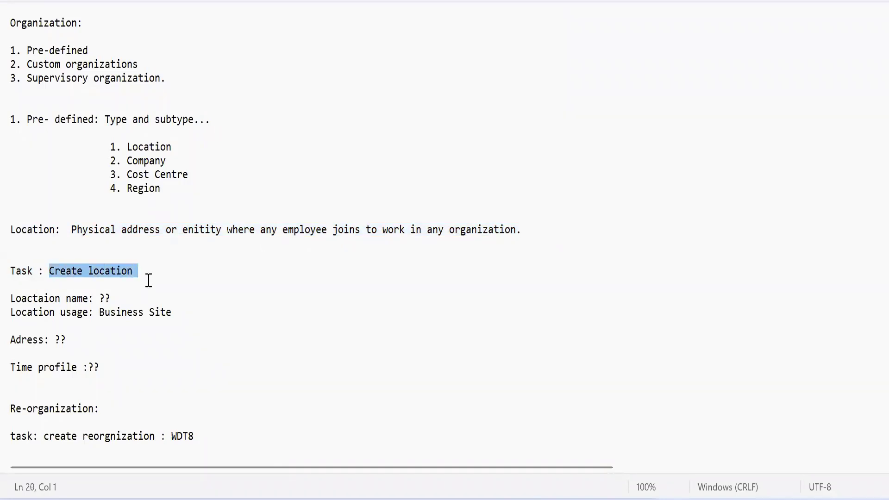
Step: Review the location name and location usage lines under the Create location task in the notes
left_click(126, 357)
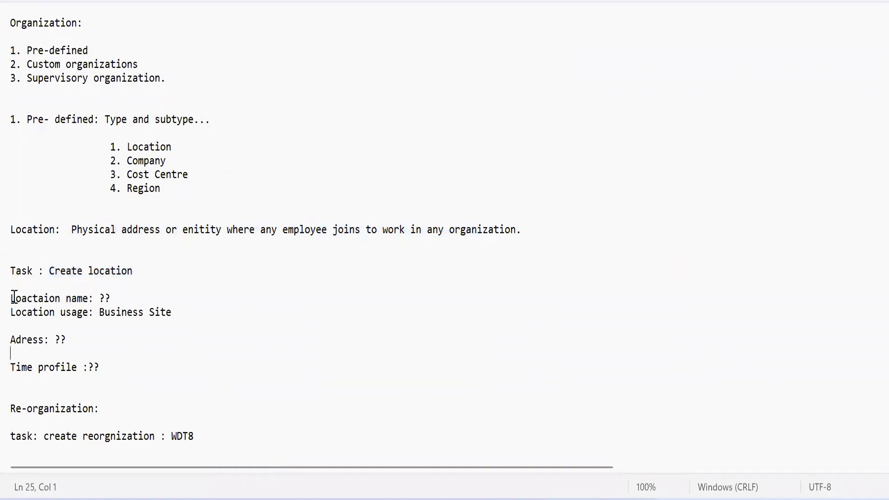
left_click_drag(14, 298, 104, 314)
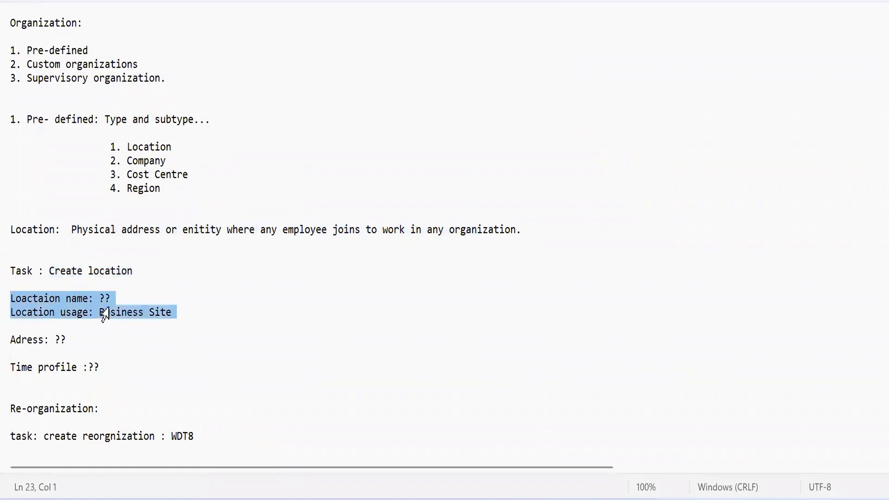
left_click(123, 340)
double_click(115, 316)
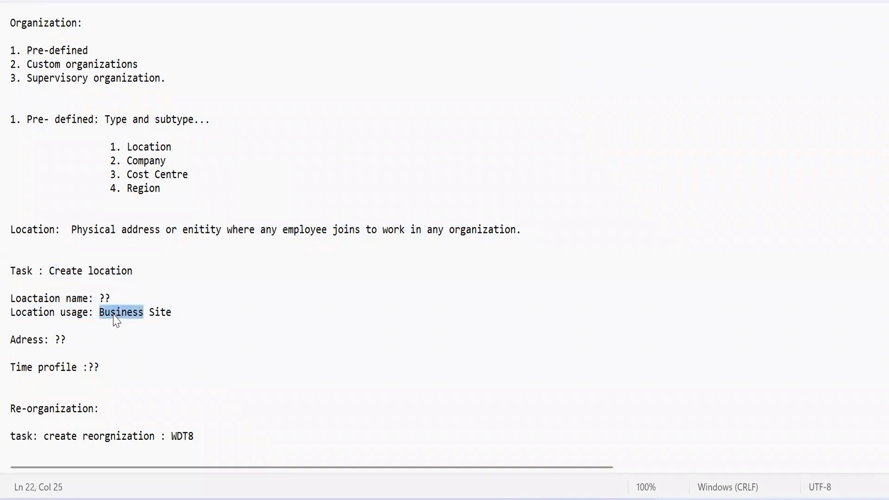
triple_click(114, 316)
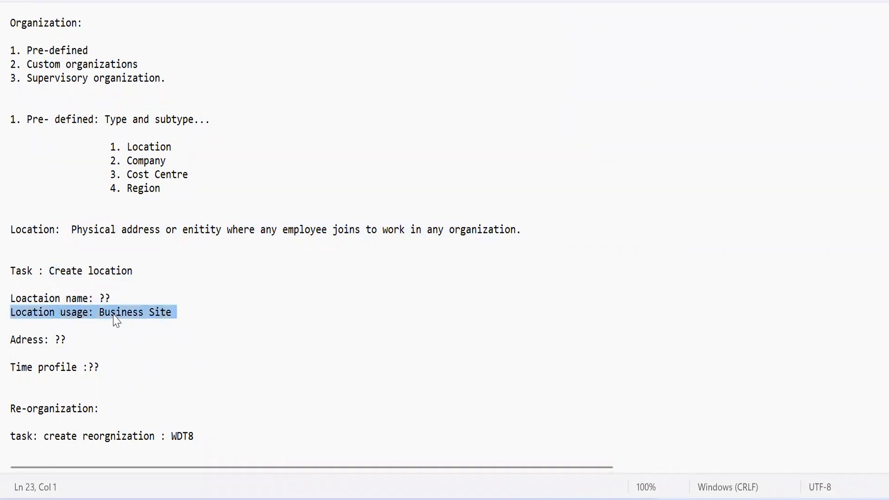
double_click(115, 316)
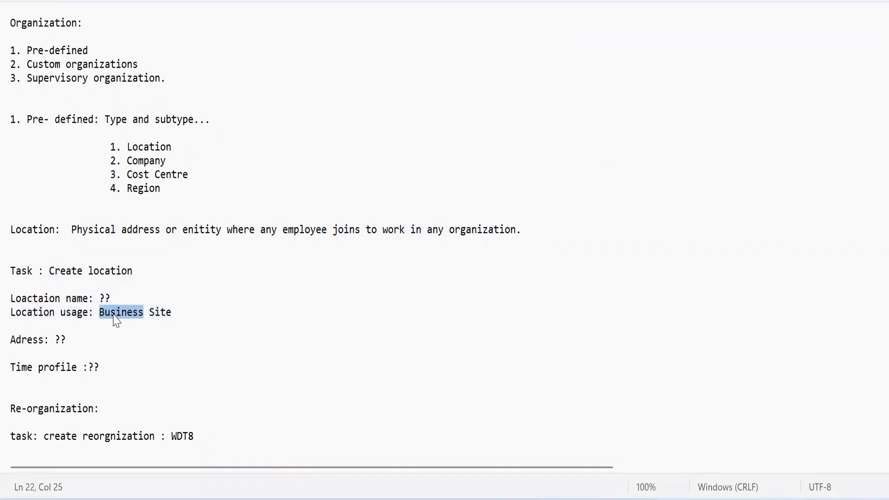
Step: Review the address and time profile lines, finishing with the whole Create location task block
left_click(61, 340)
double_click(61, 341)
left_click(85, 364)
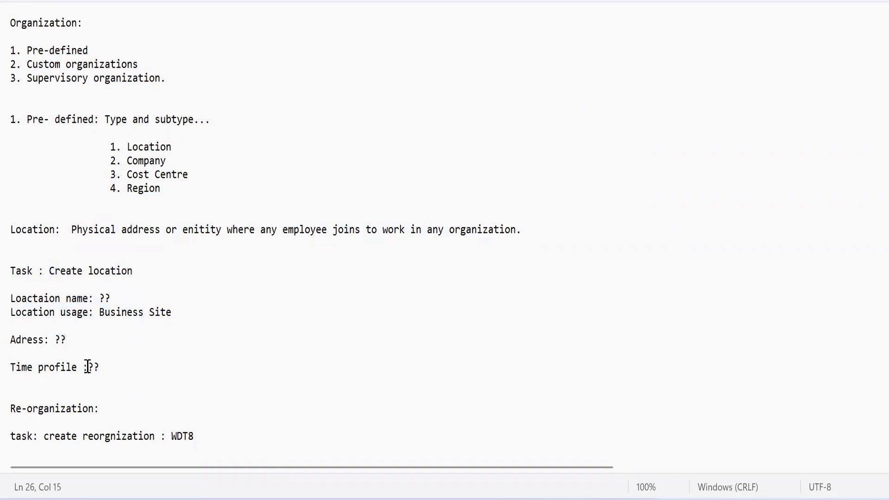
double_click(87, 368)
left_click(41, 389)
left_click_drag(112, 369, 8, 273)
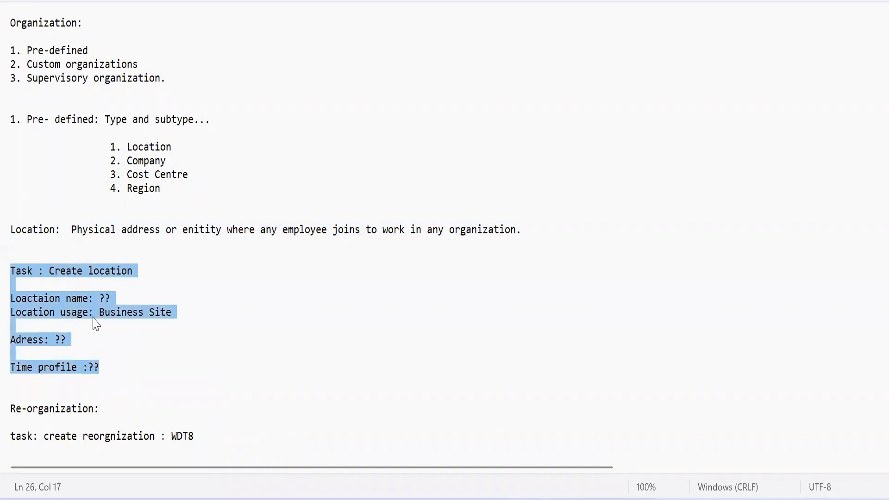
left_click(84, 387)
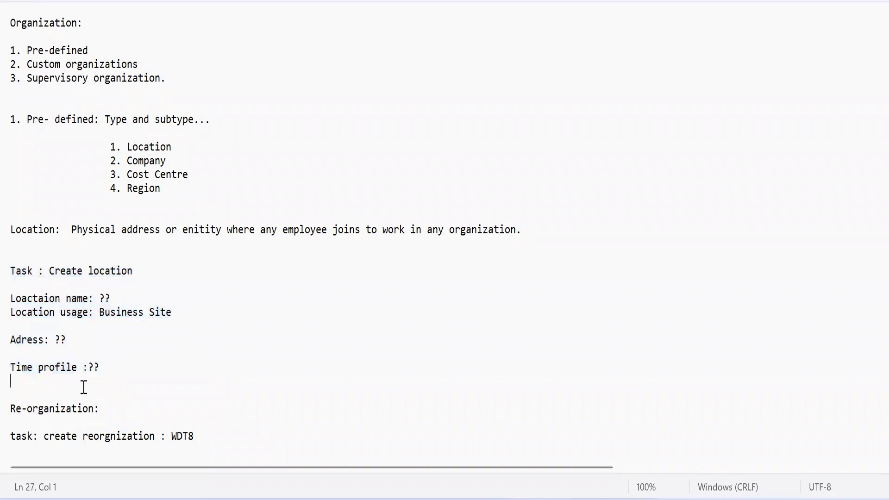